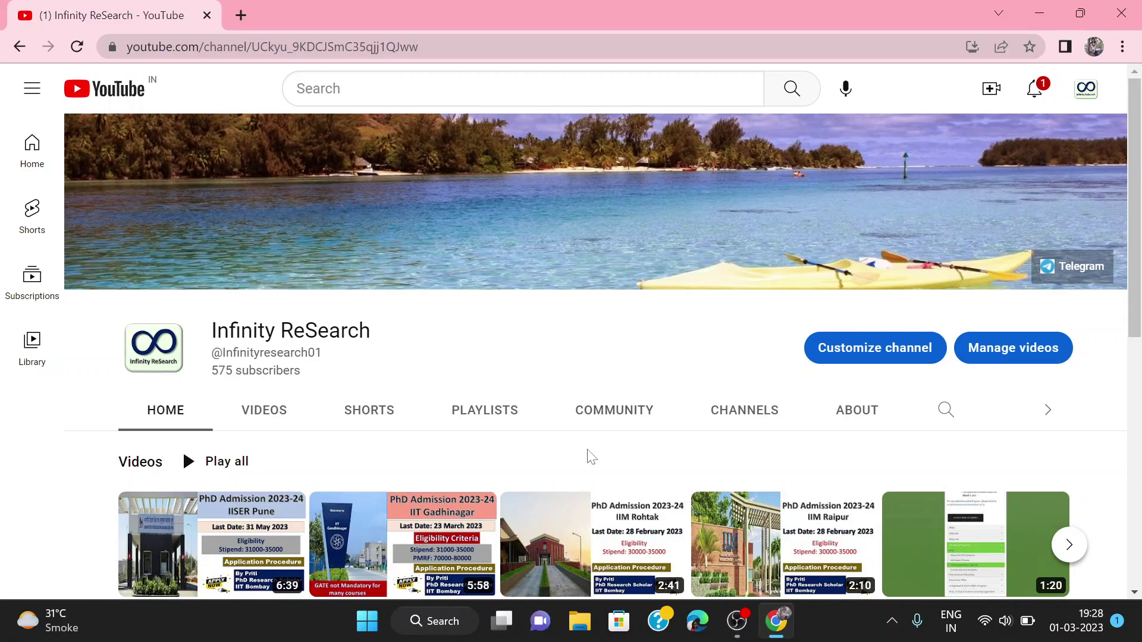
Step: Open the Infinity ReSearch channel's playlists and look through the created PhD admission playlists
scroll(591, 457, down, 1)
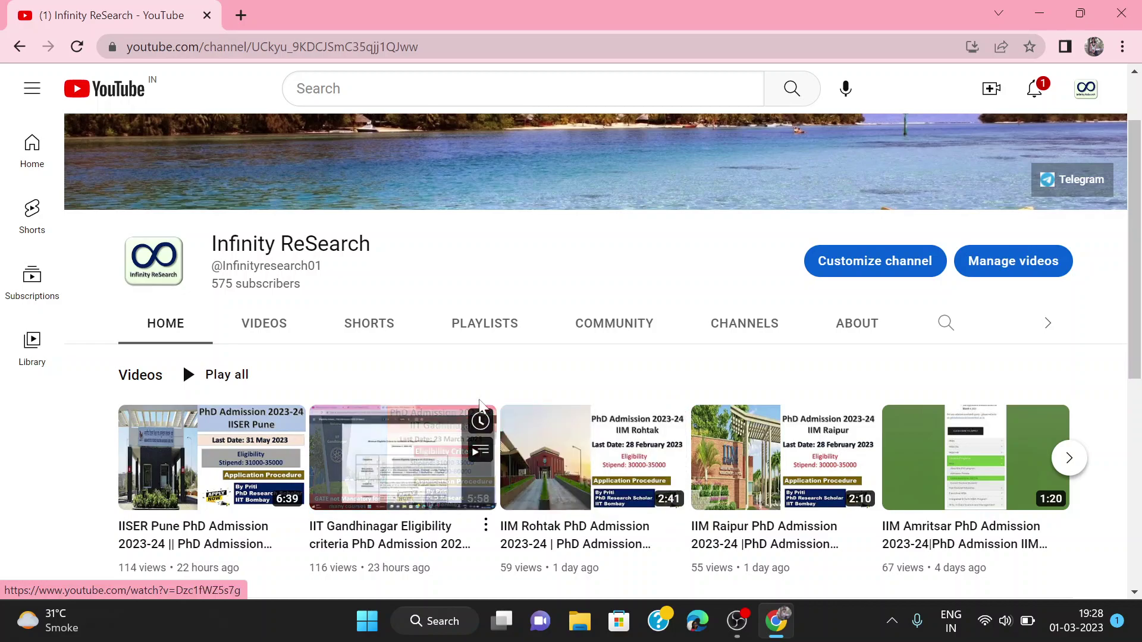
click(481, 337)
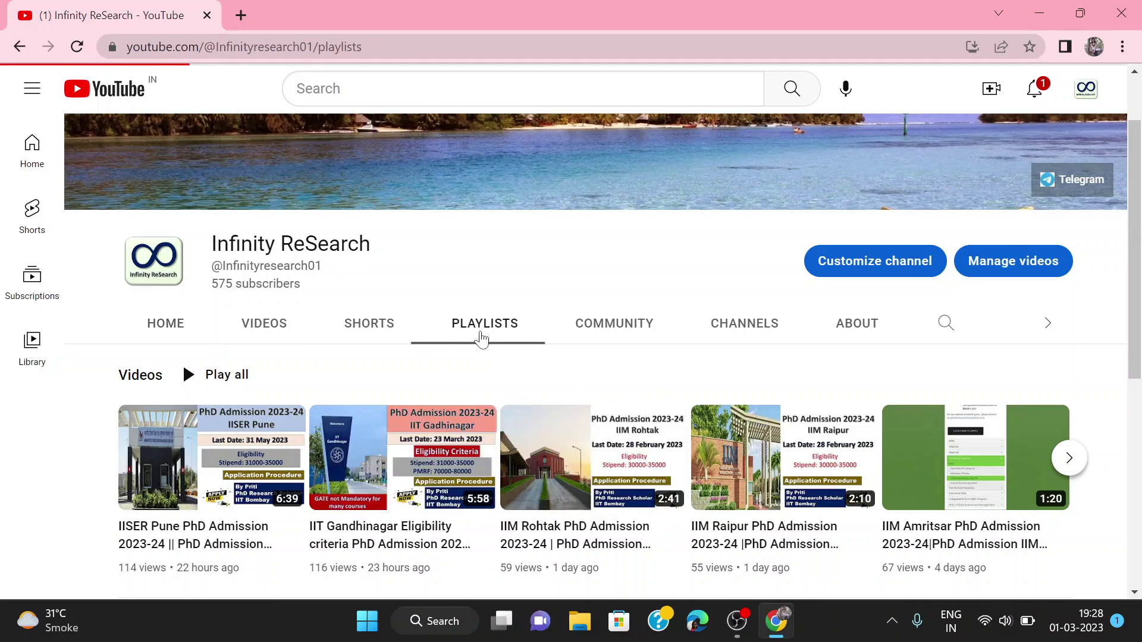
scroll(483, 339, down, 2)
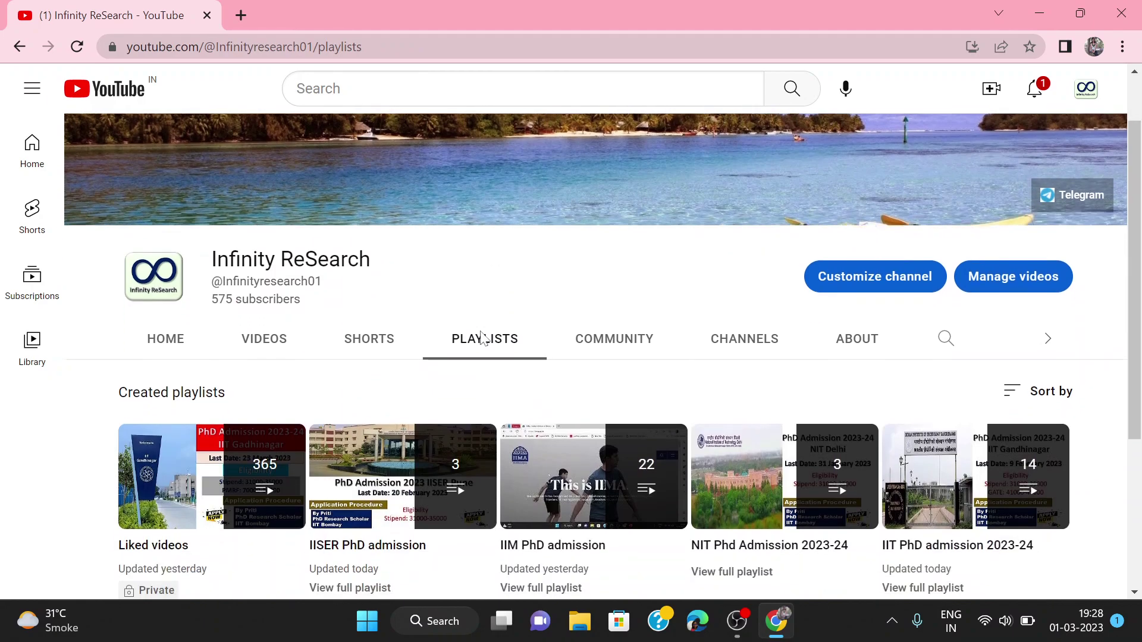
scroll(483, 339, down, 2)
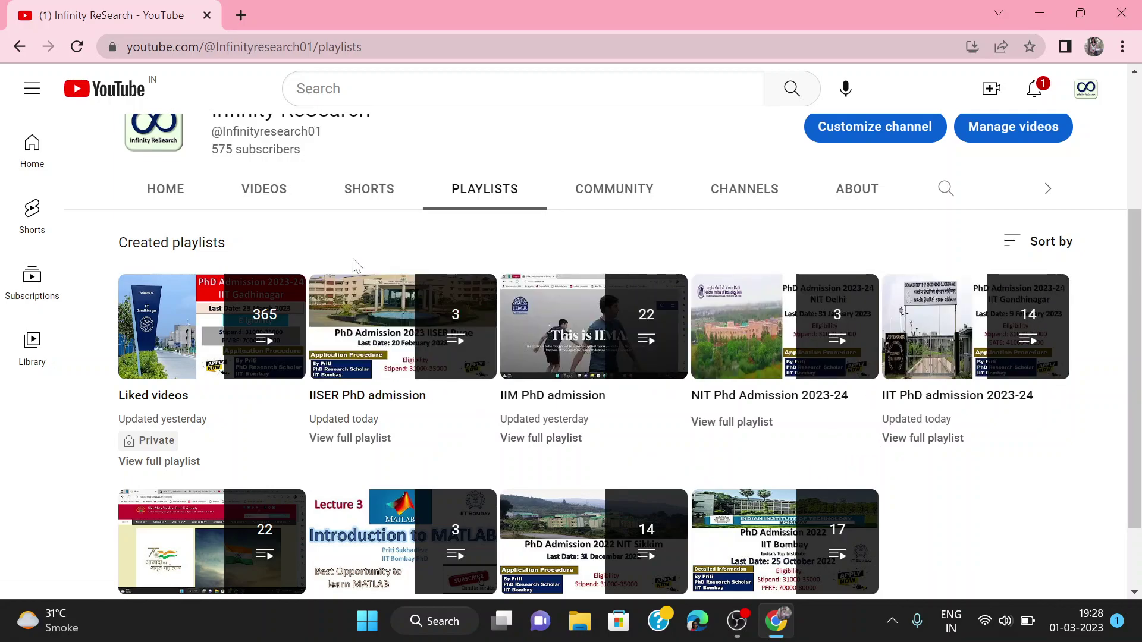
scroll(353, 259, up, 3)
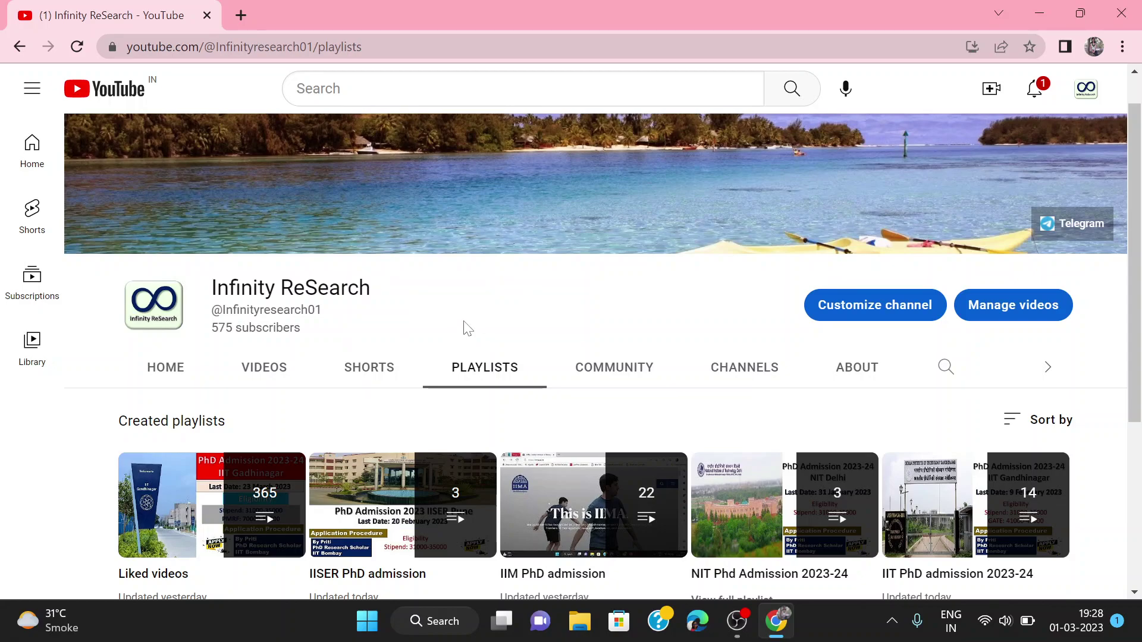
scroll(468, 329, down, 1)
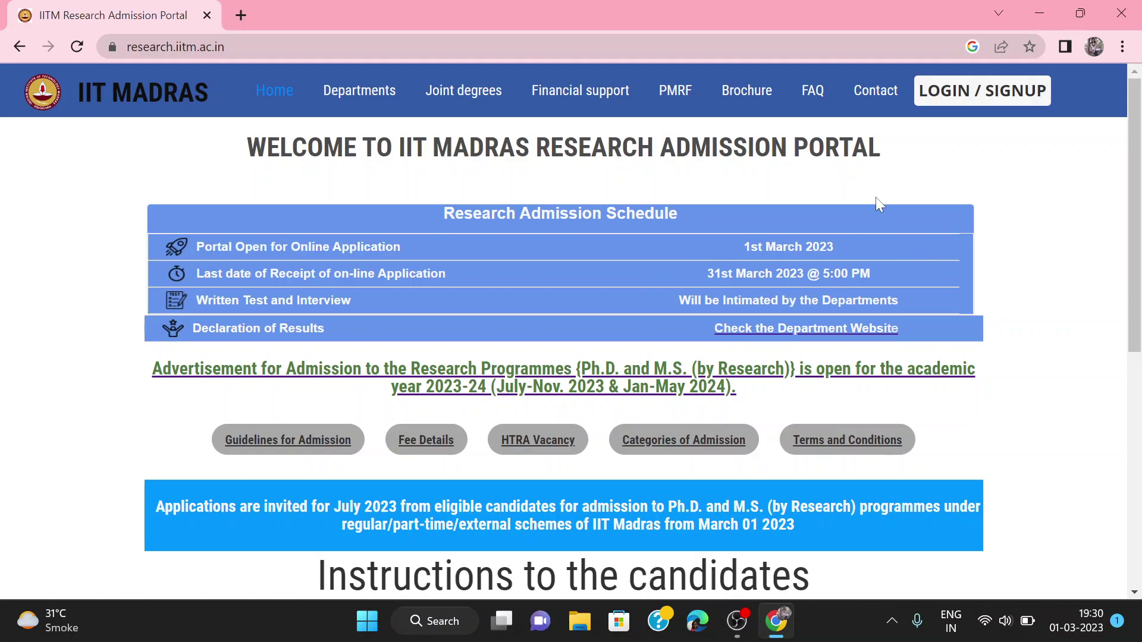
Step: Open the login page of the IIT Madras research admission portal and go to the new-user sign-up form's Name field
click(963, 104)
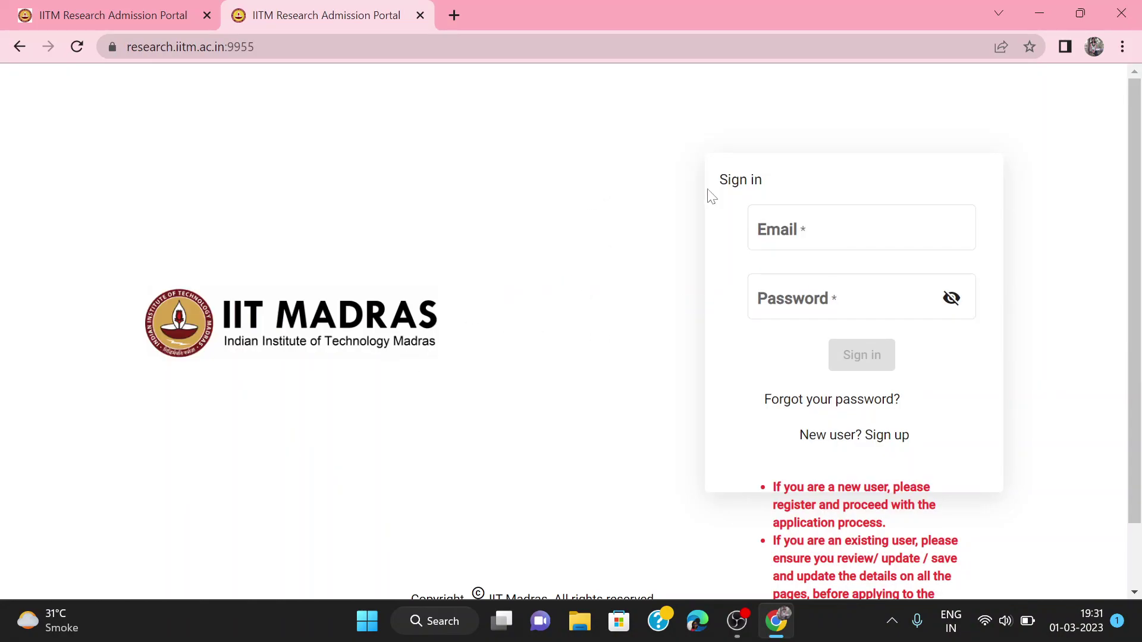
click(805, 245)
click(733, 247)
click(802, 297)
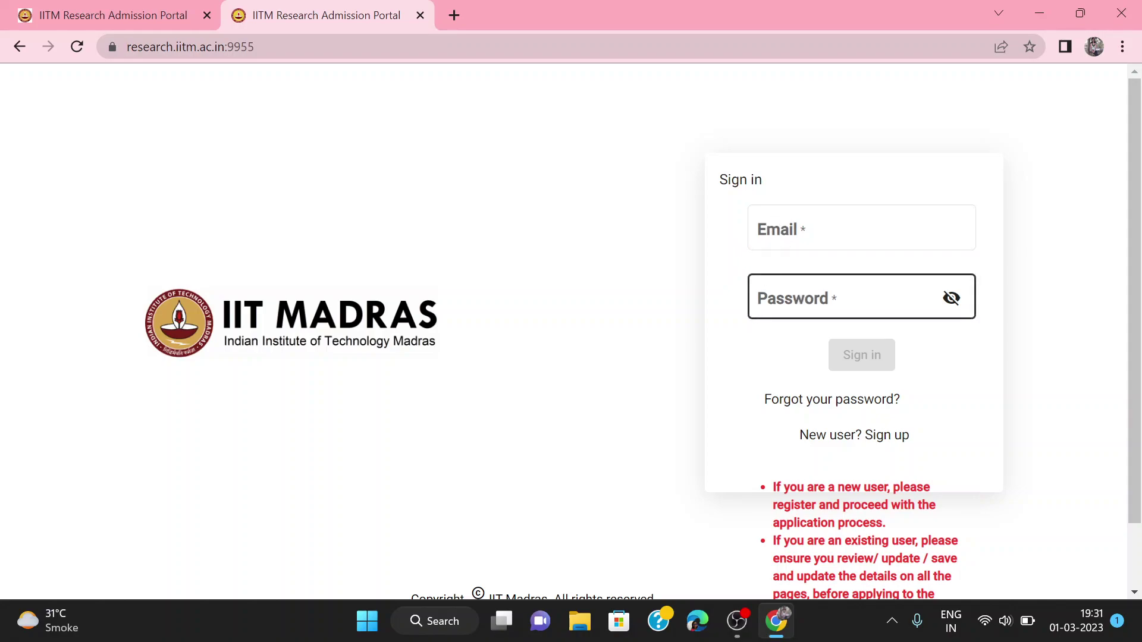
scroll(807, 318, down, 1)
click(807, 318)
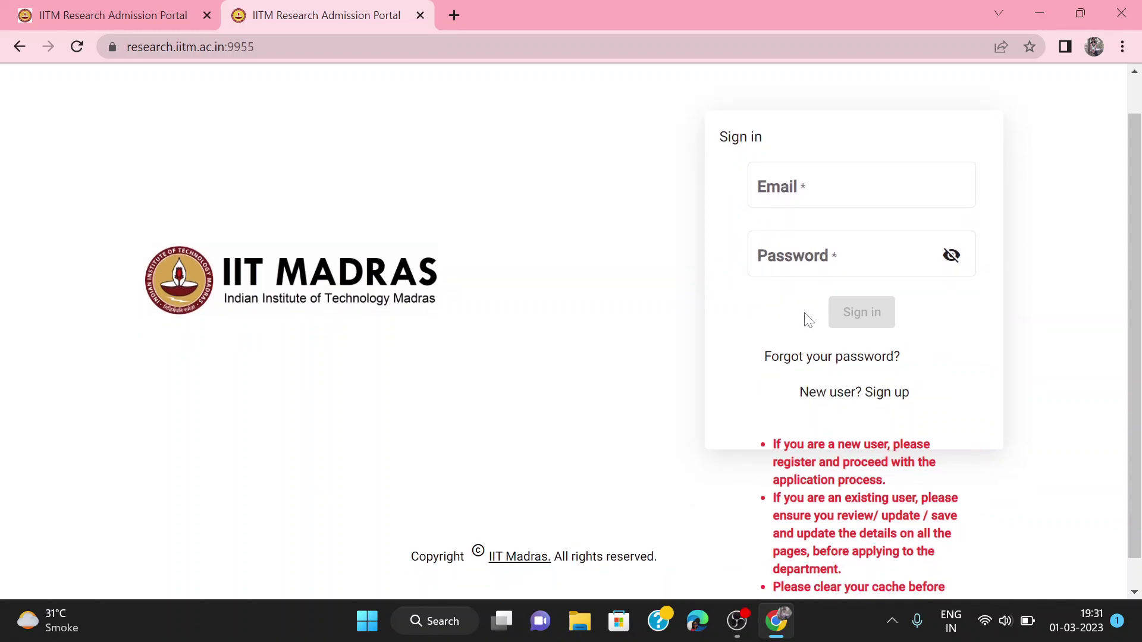
scroll(808, 319, down, 1)
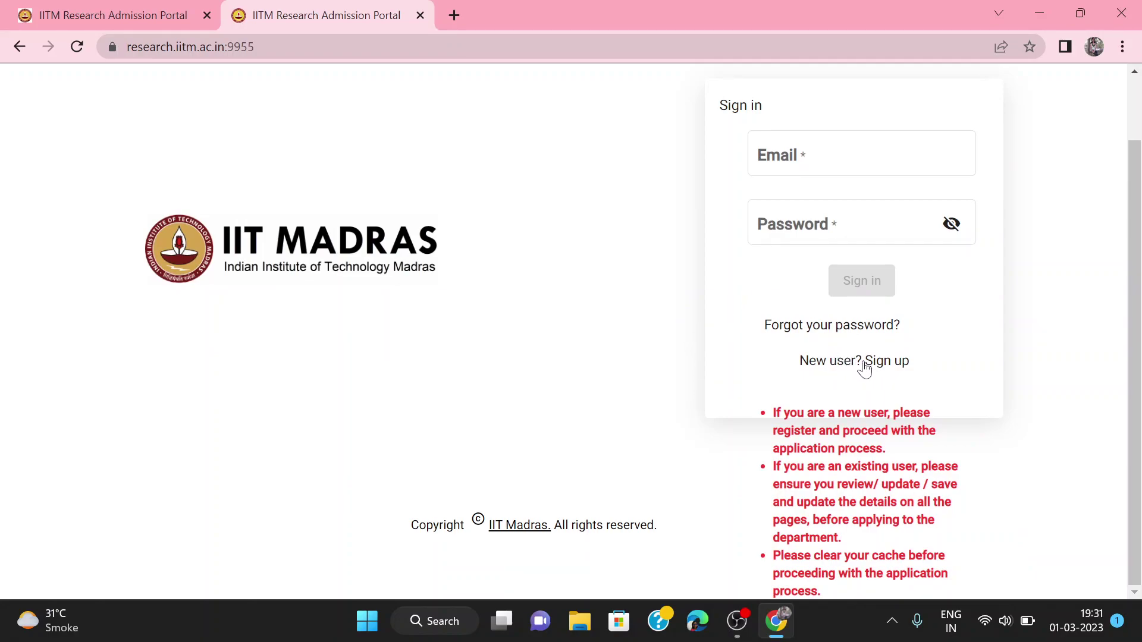
click(864, 366)
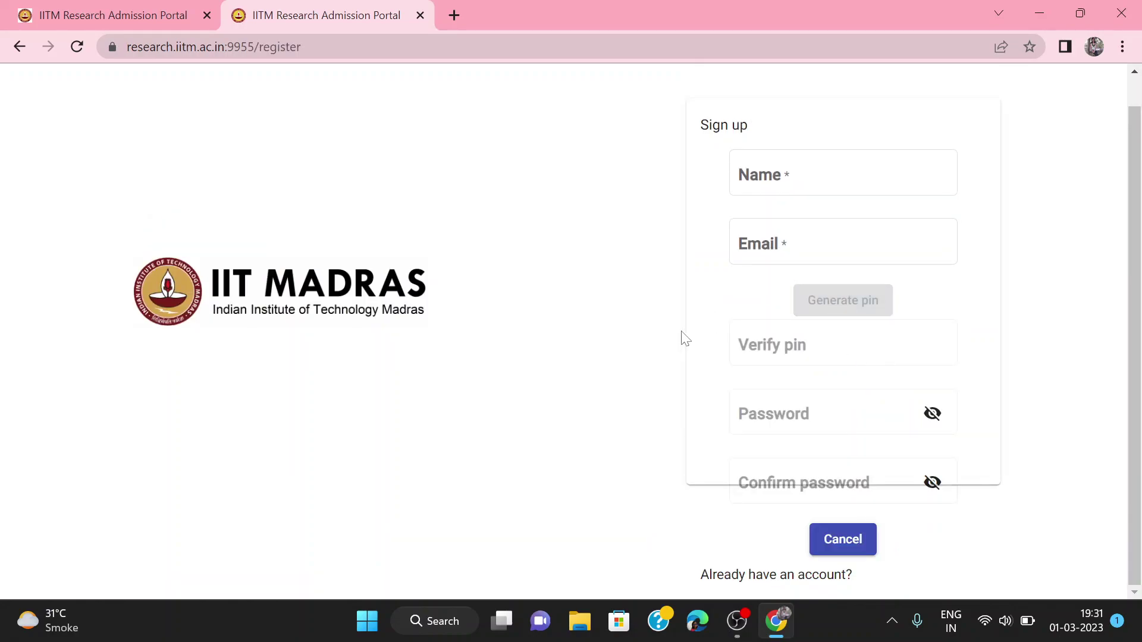
click(852, 192)
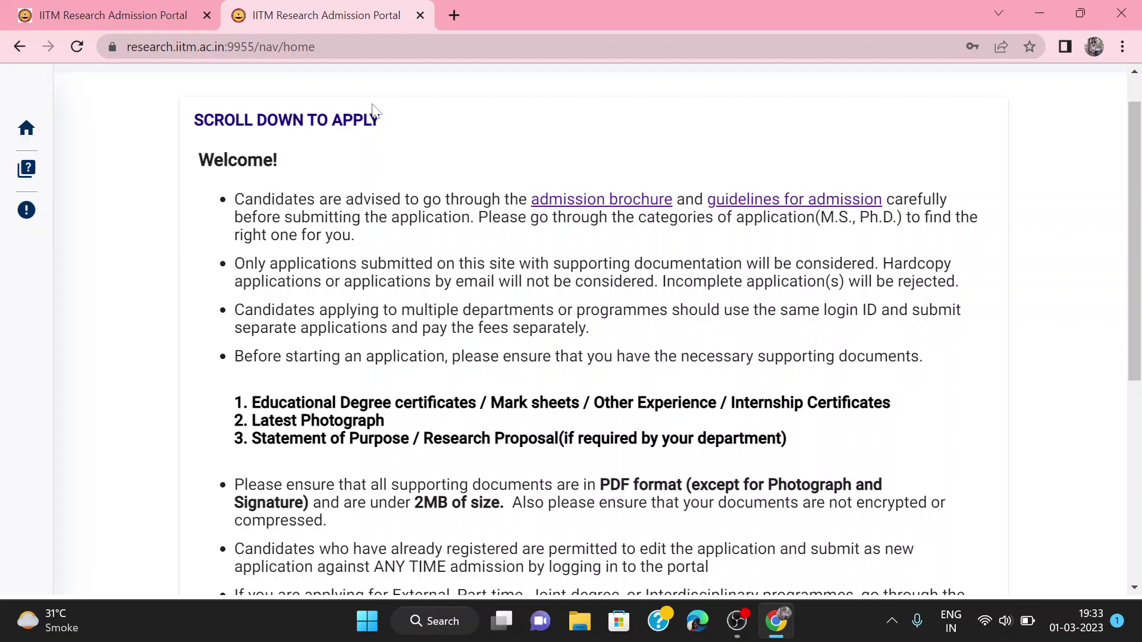
Step: Read the welcome page's application instructions, including the required supporting documents, file format and size limits, down to the programme sections
scroll(246, 151, down, 1)
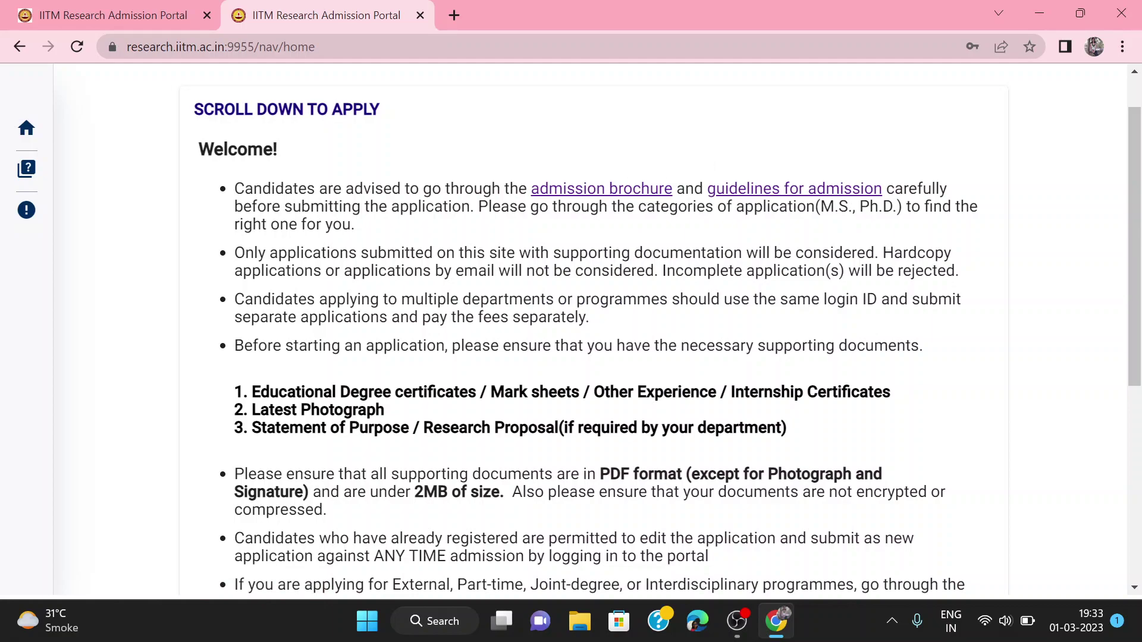
scroll(259, 168, down, 1)
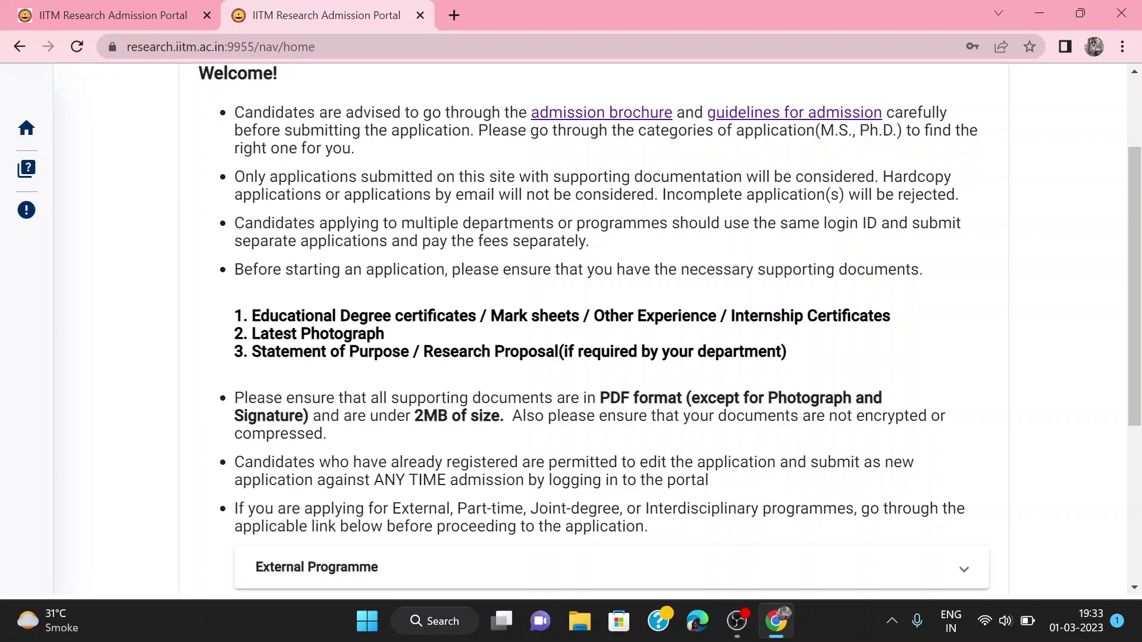
scroll(701, 234, down, 1)
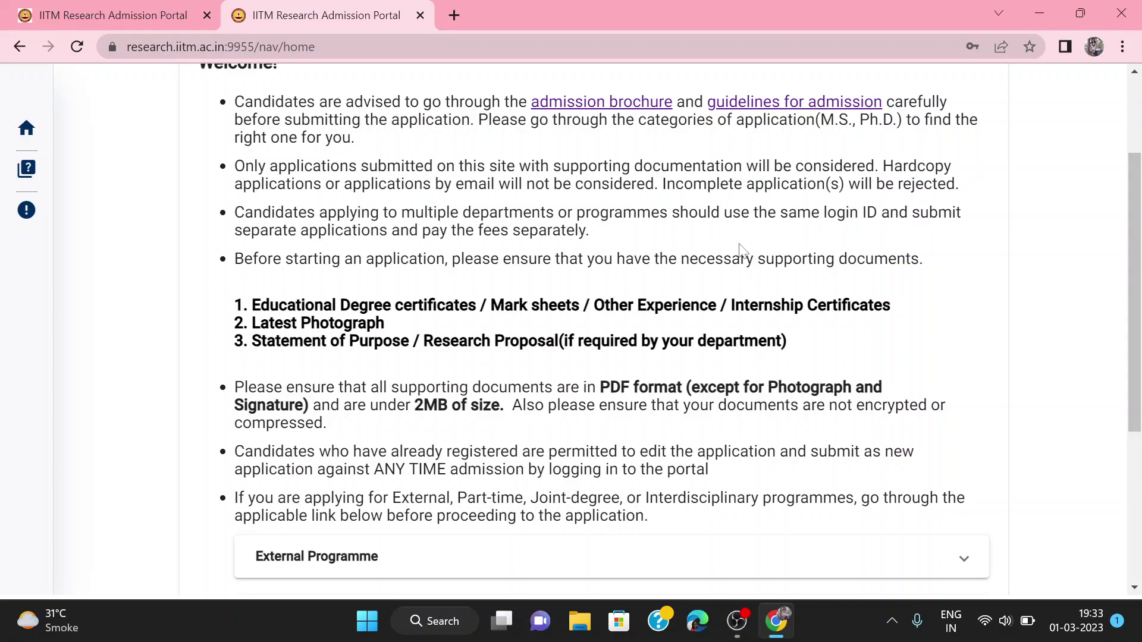
scroll(742, 250, down, 1)
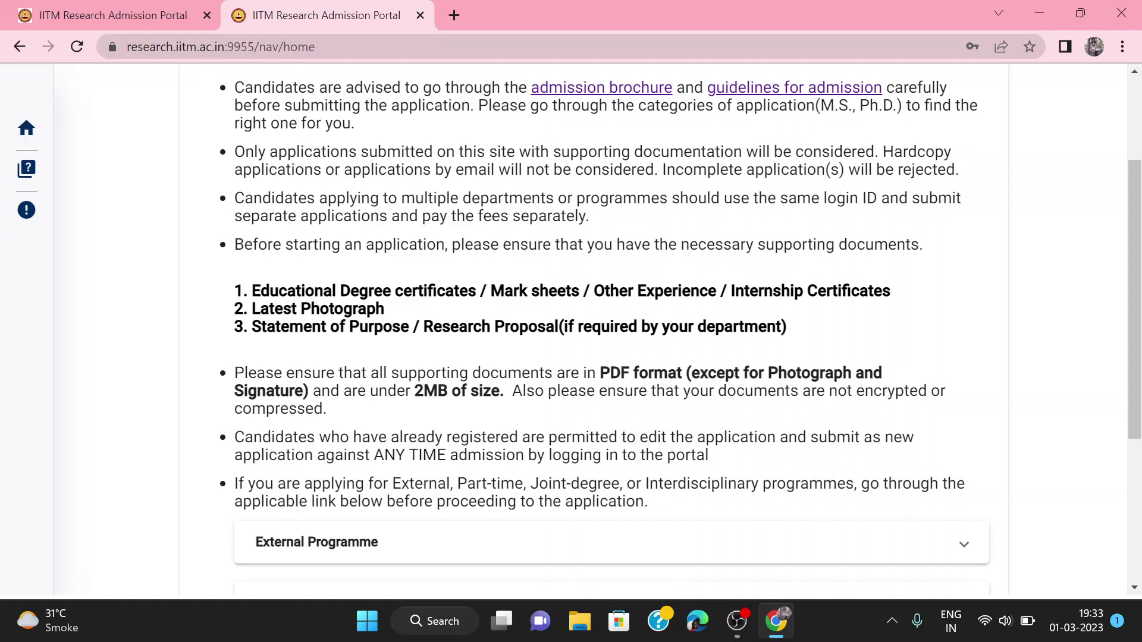
scroll(452, 199, down, 1)
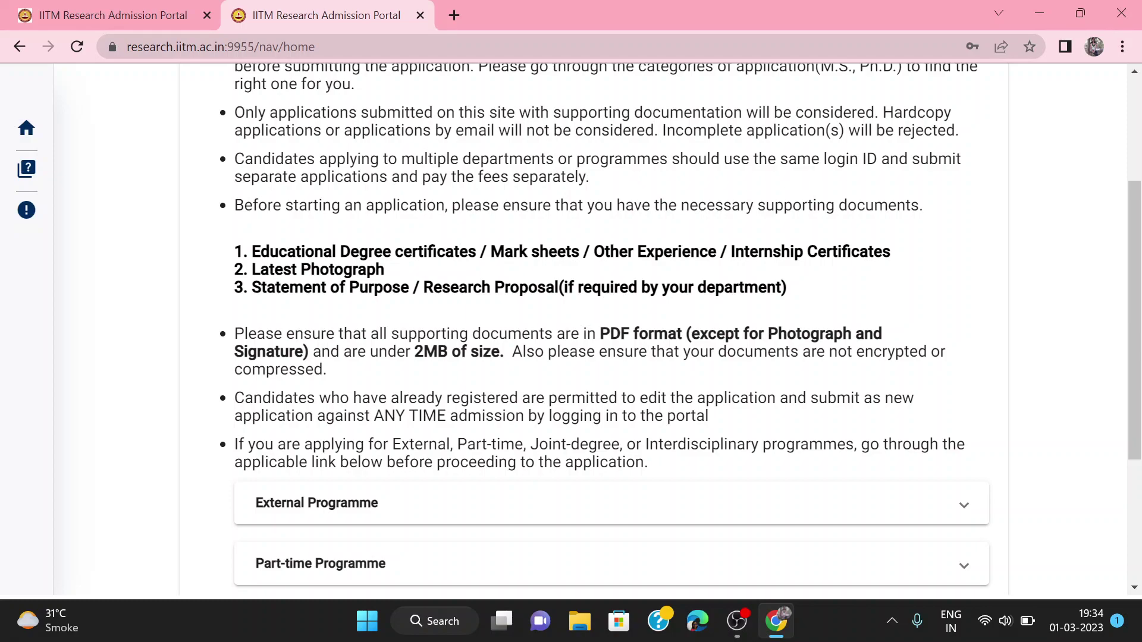
scroll(734, 220, down, 1)
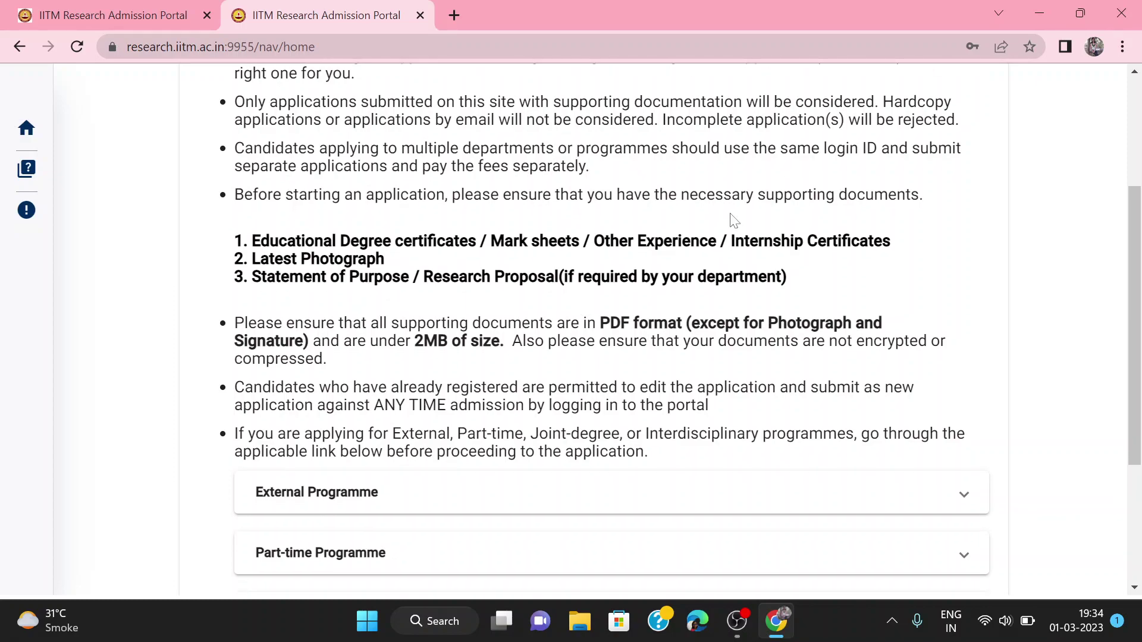
scroll(734, 220, down, 1)
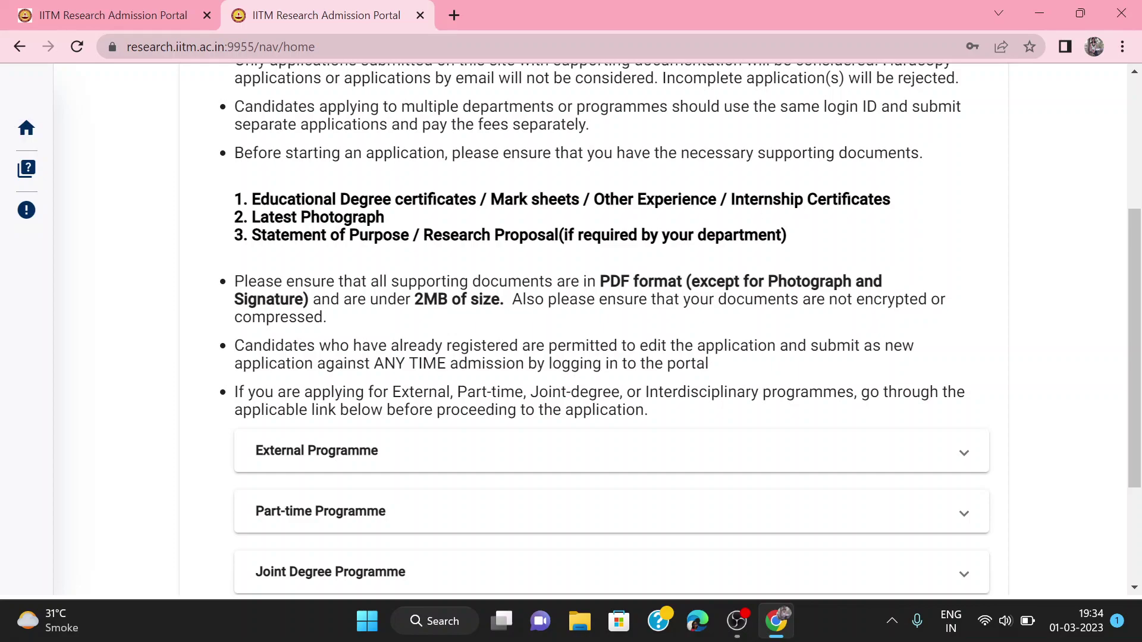
scroll(552, 254, down, 1)
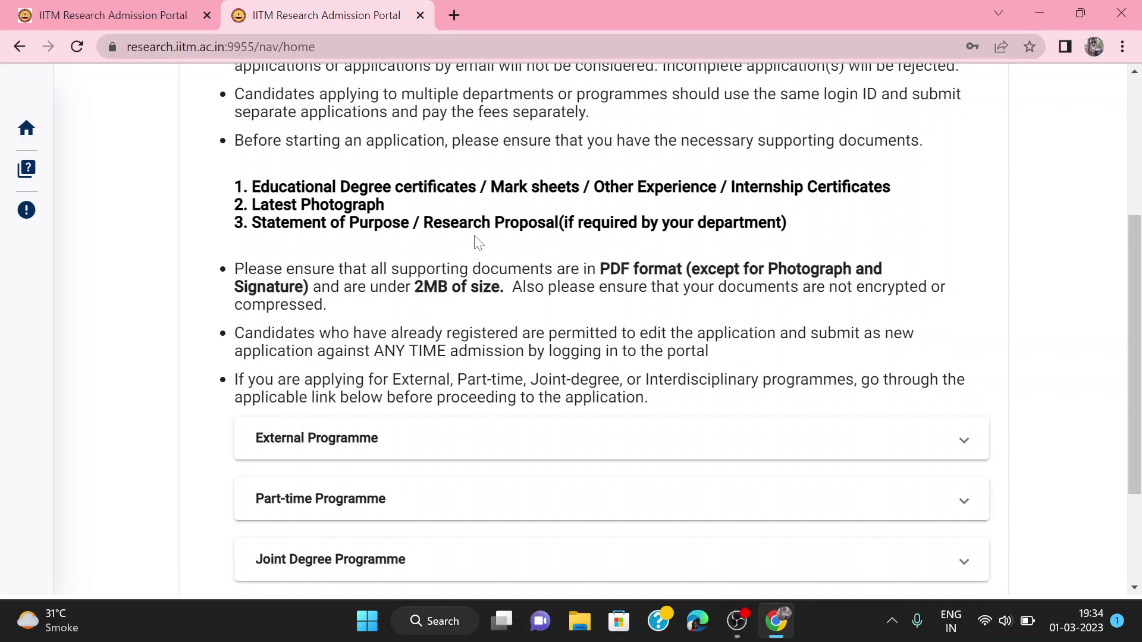
scroll(478, 243, down, 1)
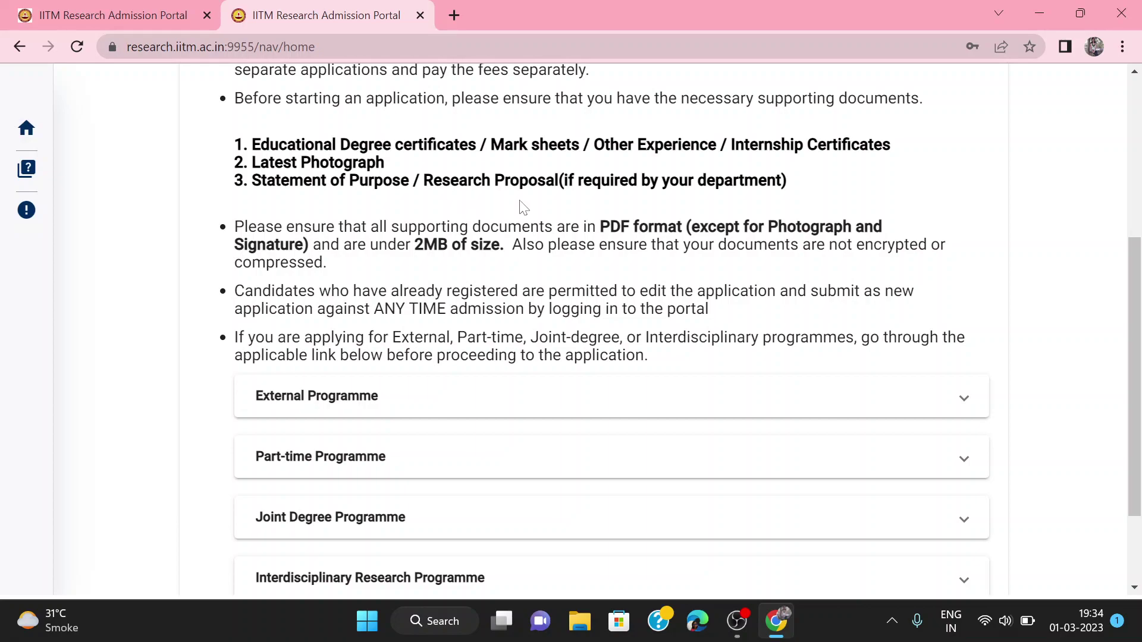
scroll(522, 207, down, 1)
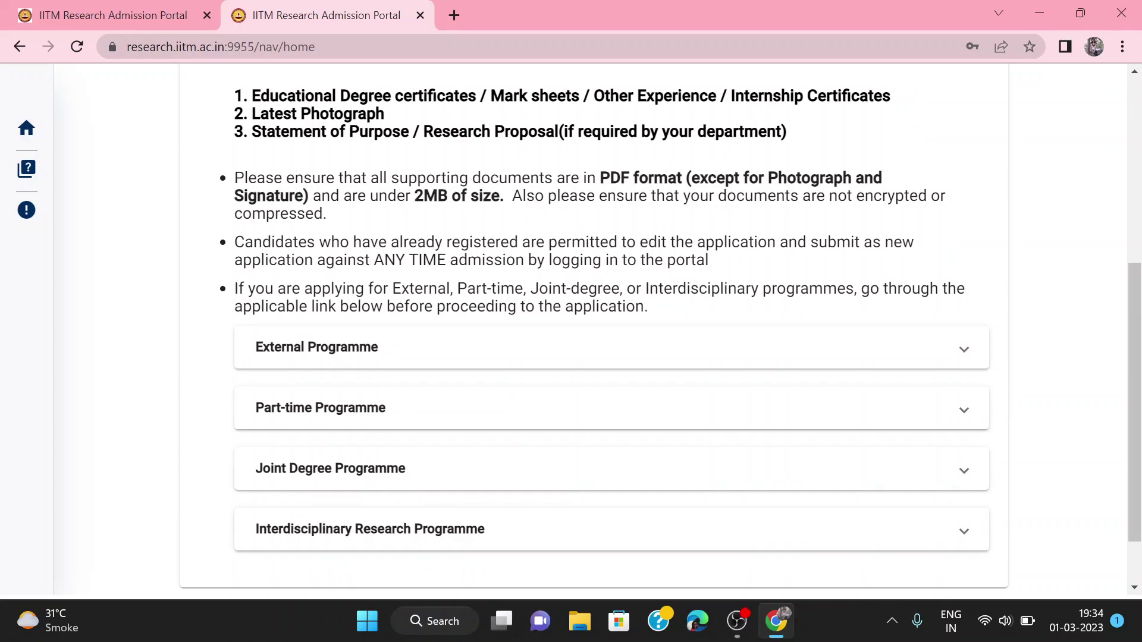
drag(411, 196, 499, 196)
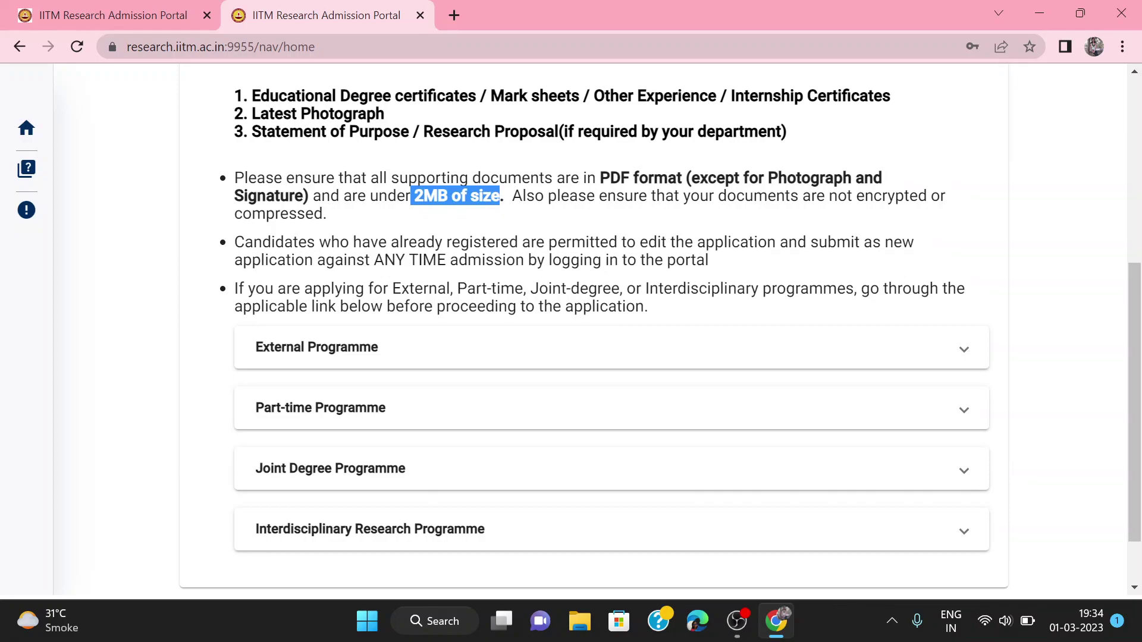
scroll(372, 191, down, 1)
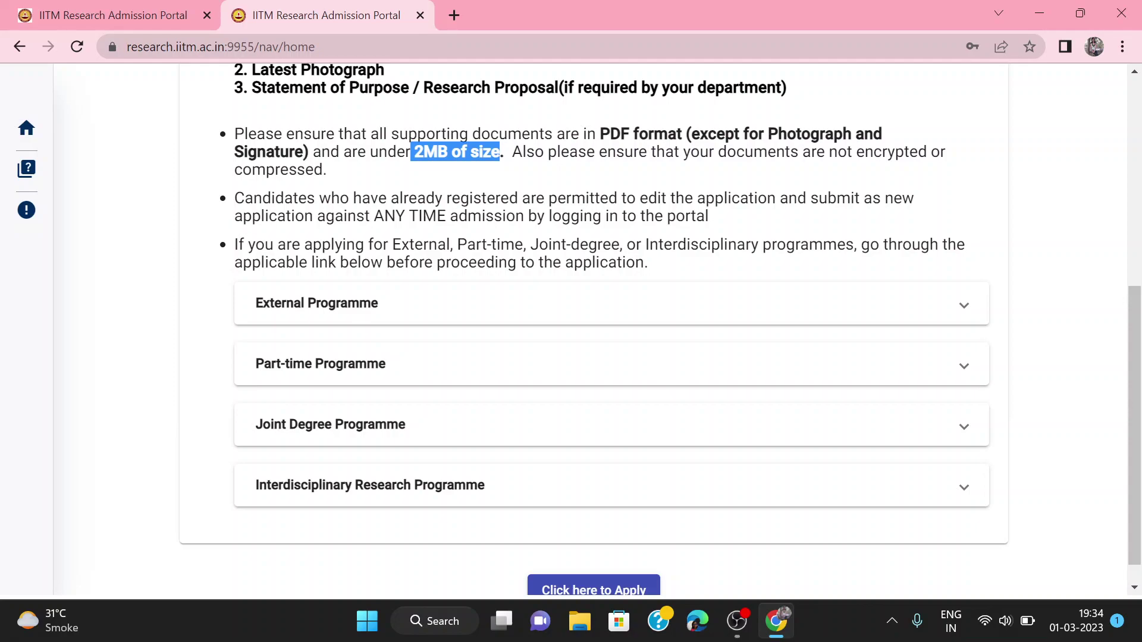
scroll(828, 210, down, 1)
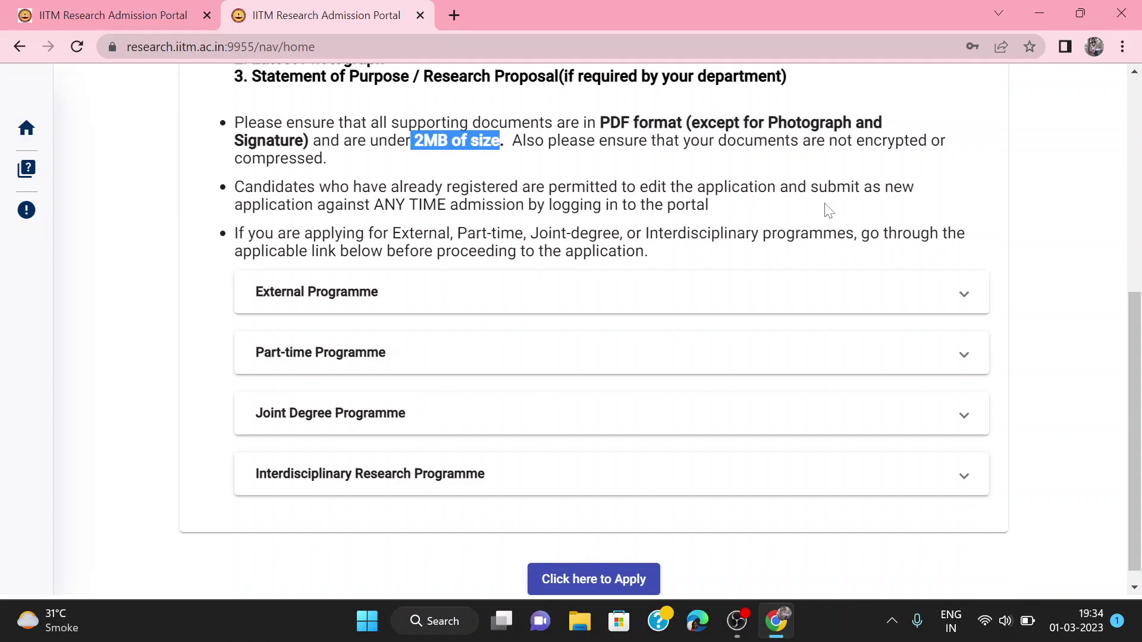
scroll(828, 210, down, 1)
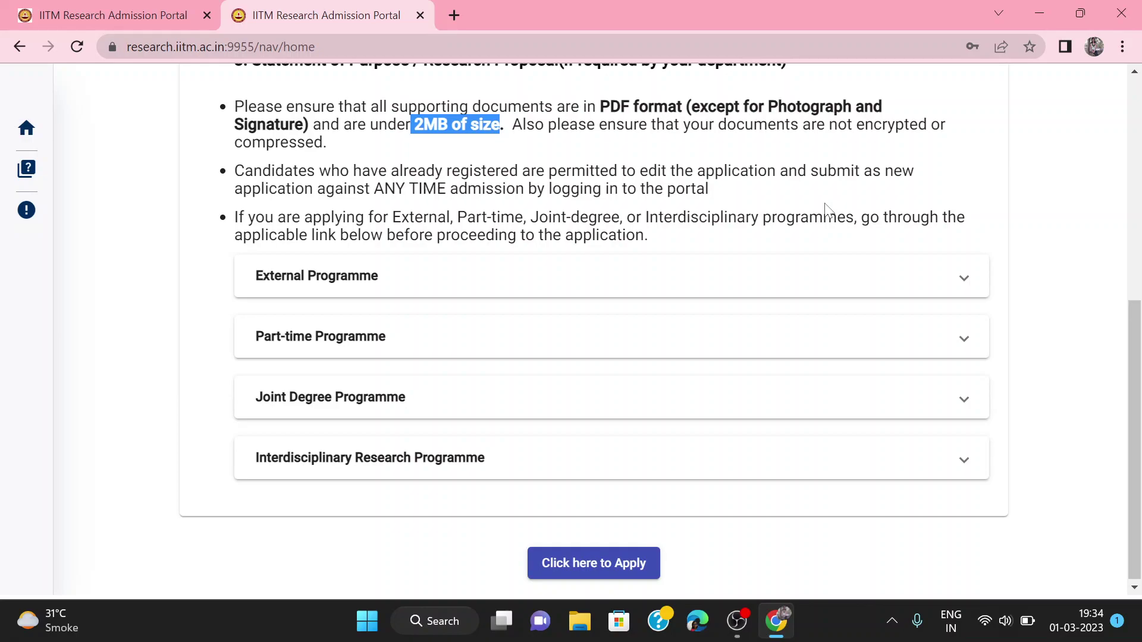
scroll(826, 208, down, 1)
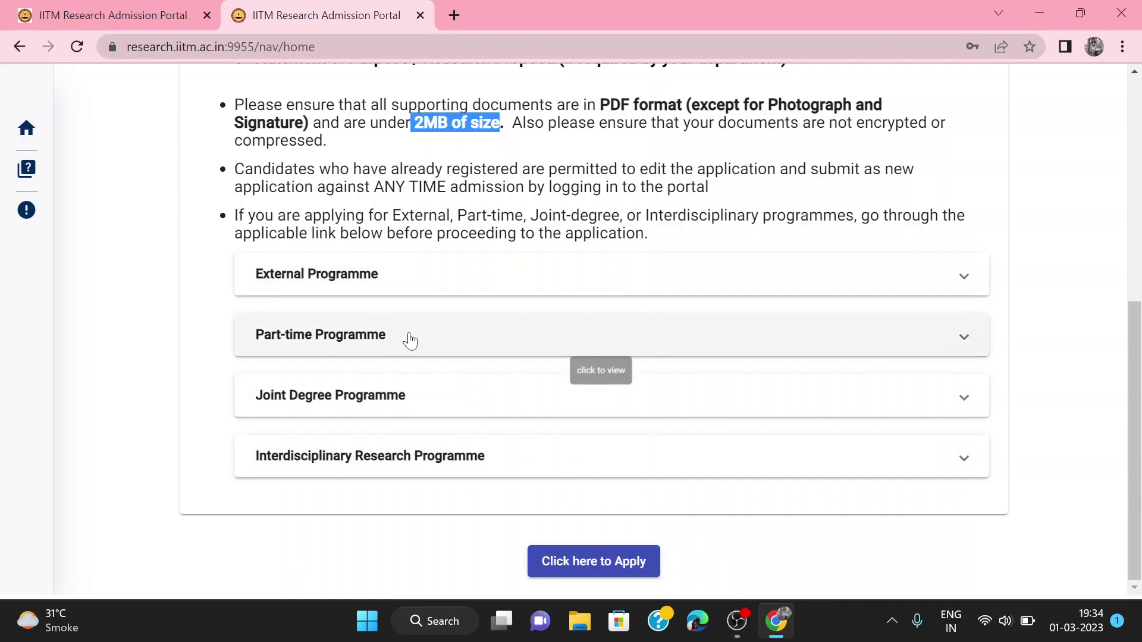
Step: Expand the External Programme section, read its eligibility requirements, and collapse it again
click(957, 290)
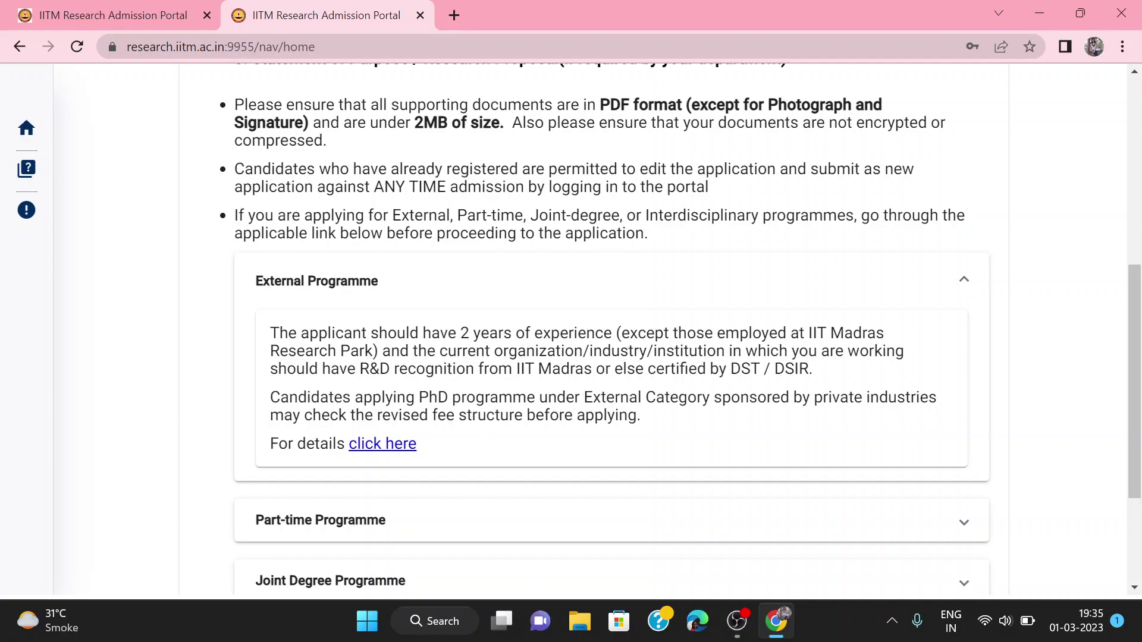
scroll(730, 345, down, 2)
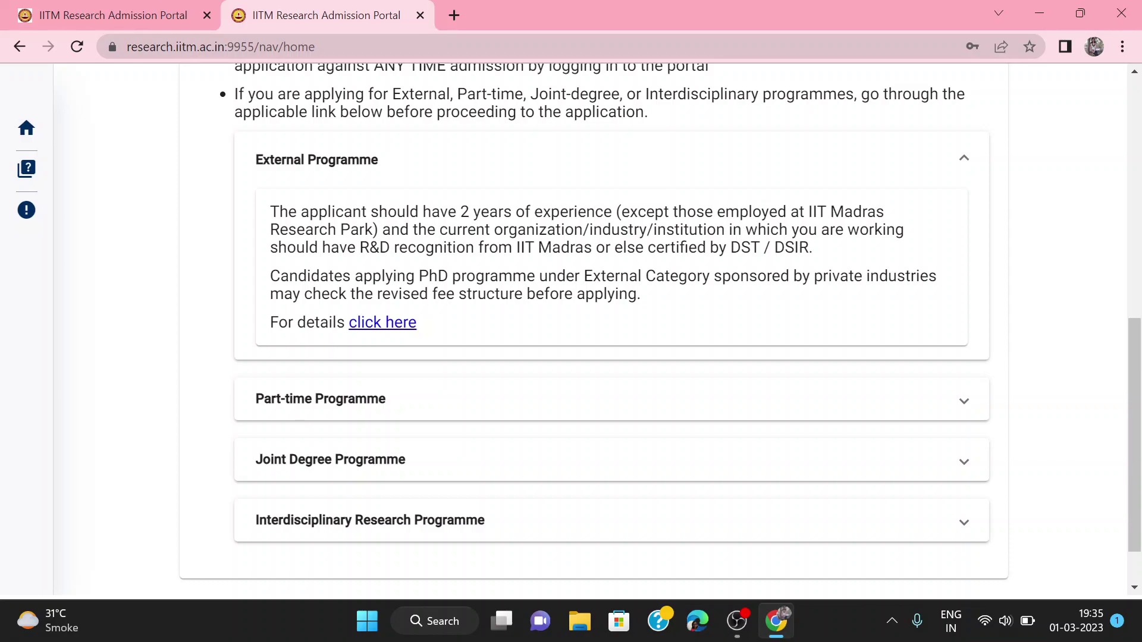
scroll(595, 327, down, 1)
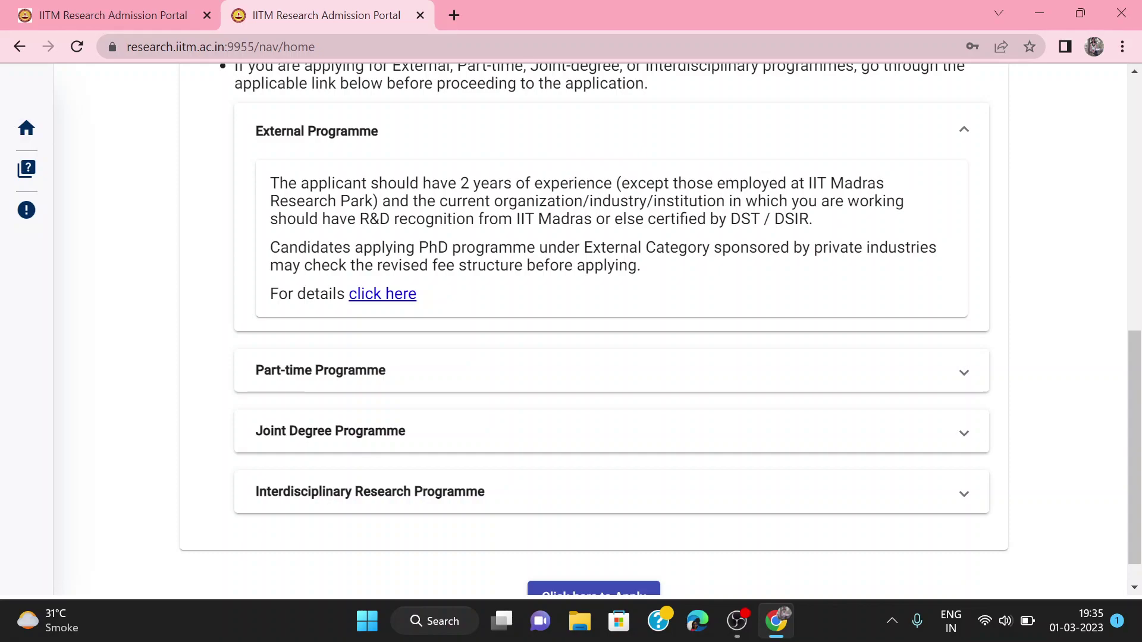
scroll(595, 327, down, 1)
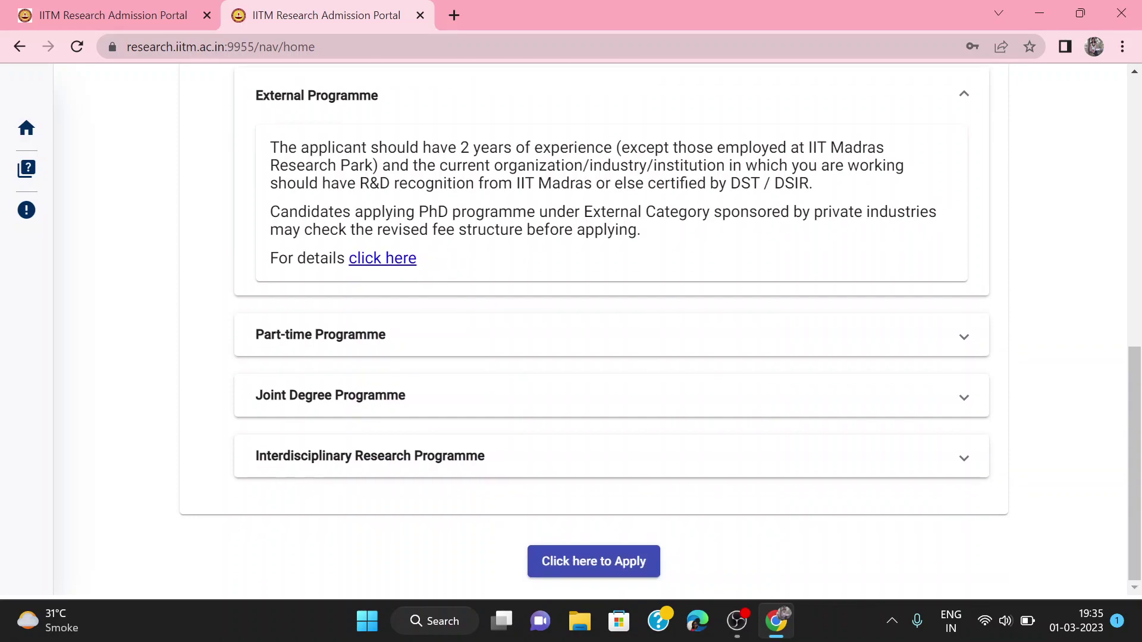
click(967, 93)
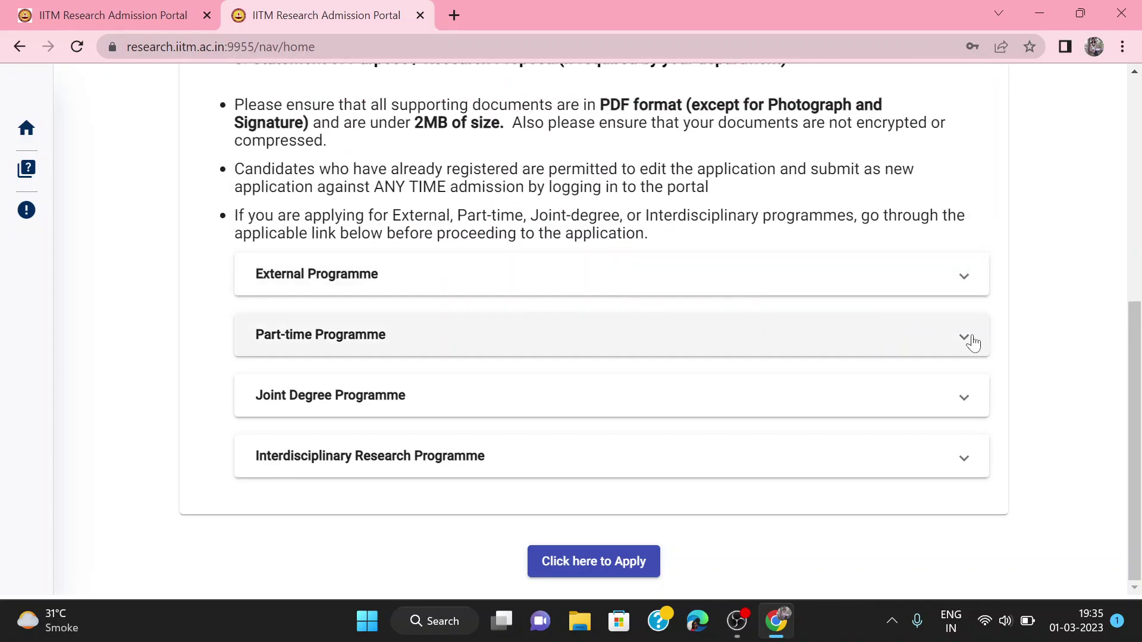
Step: Expand the Part-time Programme section and read its work experience requirements
click(965, 337)
scroll(970, 339, down, 2)
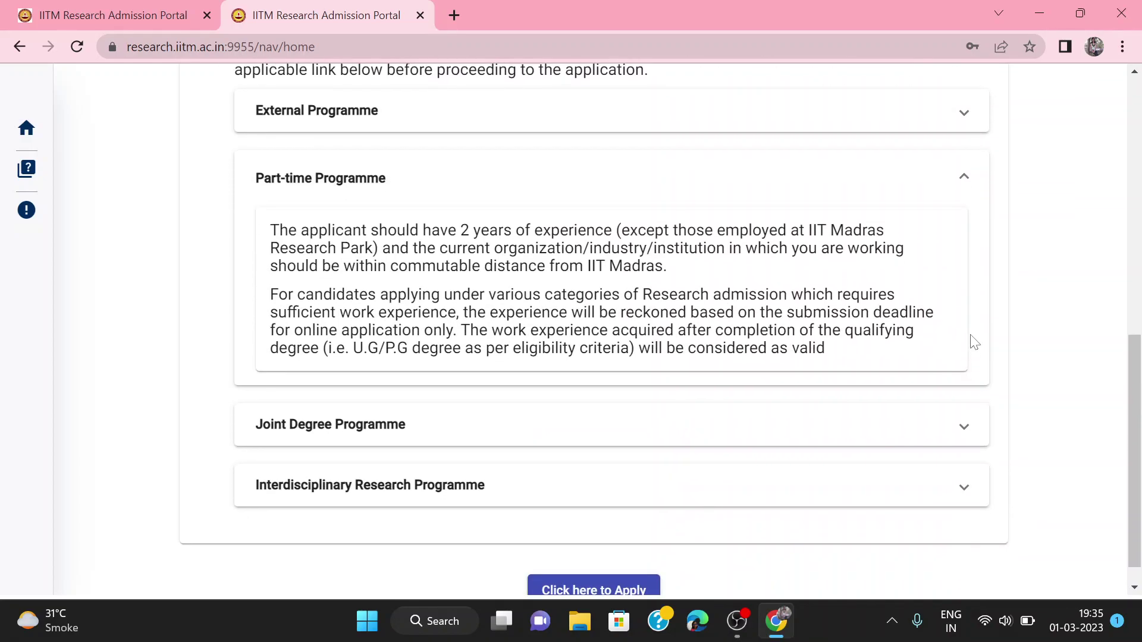
drag(461, 229, 604, 228)
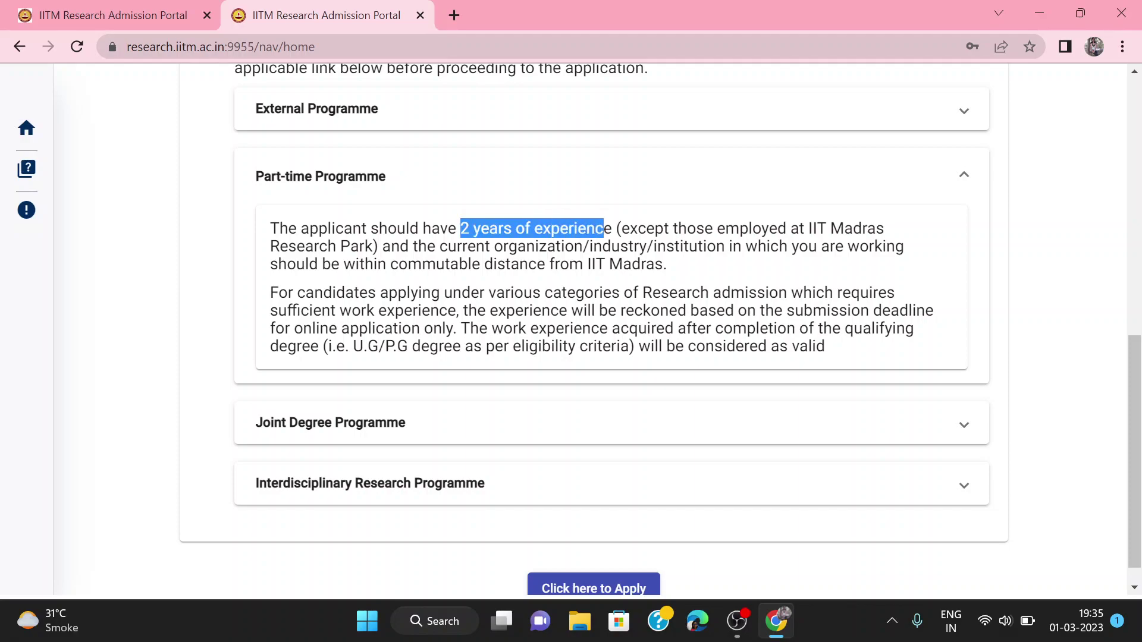
scroll(747, 349, down, 1)
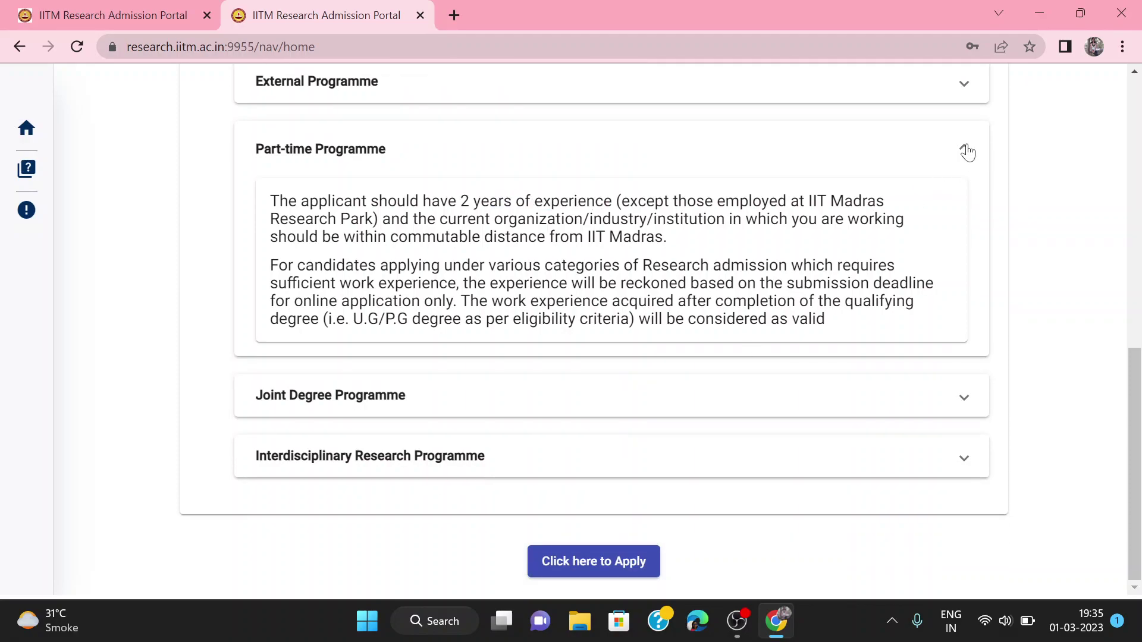
Step: Collapse the Part-time Programme section, read the Joint Degree Programme section and open its details link in a new tab
click(967, 151)
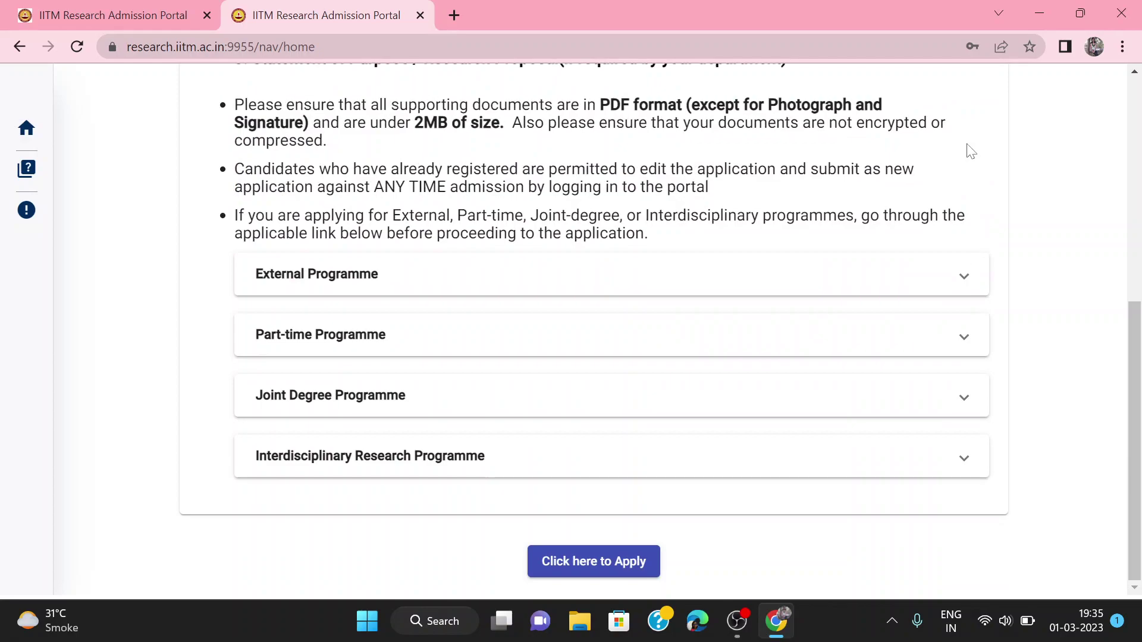
click(961, 396)
scroll(961, 395, down, 3)
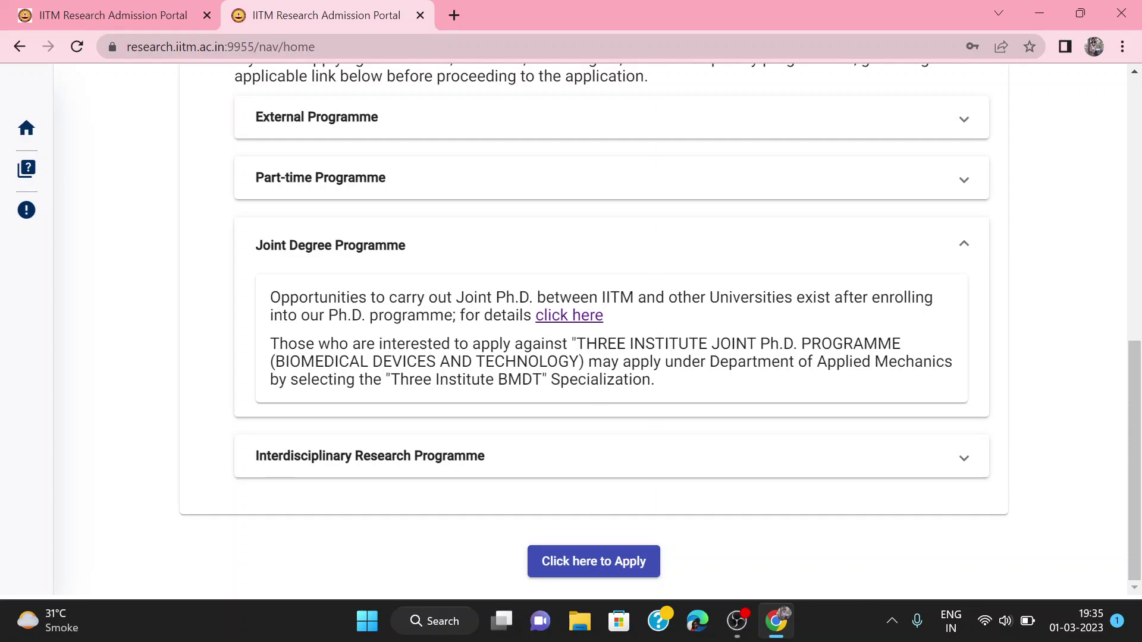
right_click(572, 321)
click(613, 335)
click(964, 244)
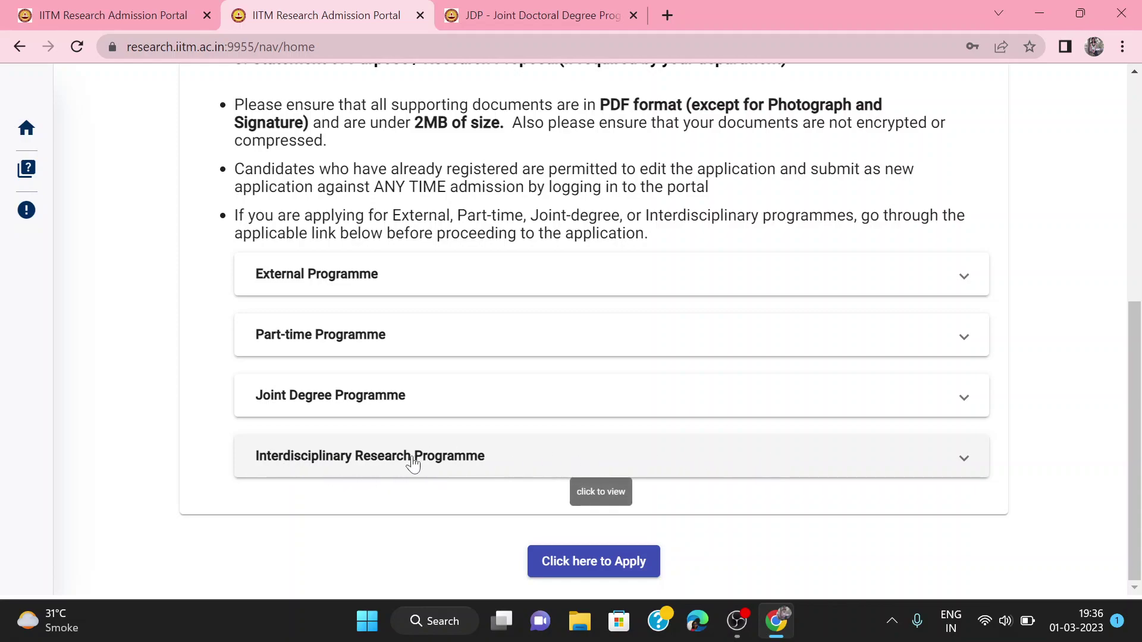
Step: Expand the Interdisciplinary Research Programme section, read how its application process works, and collapse it again
click(963, 462)
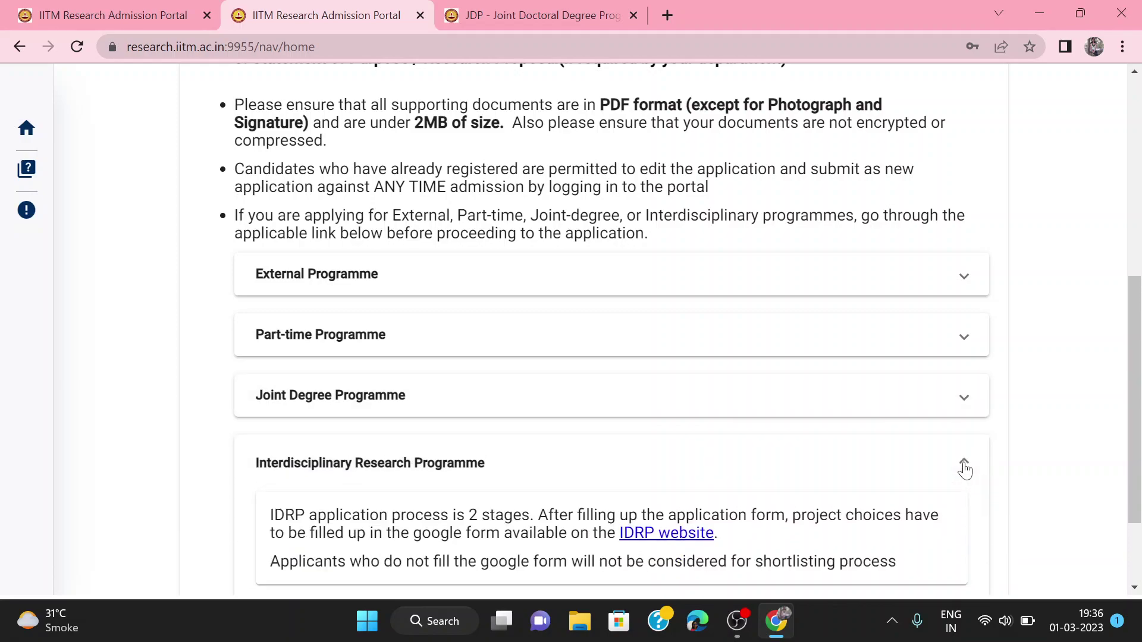
scroll(965, 470, down, 2)
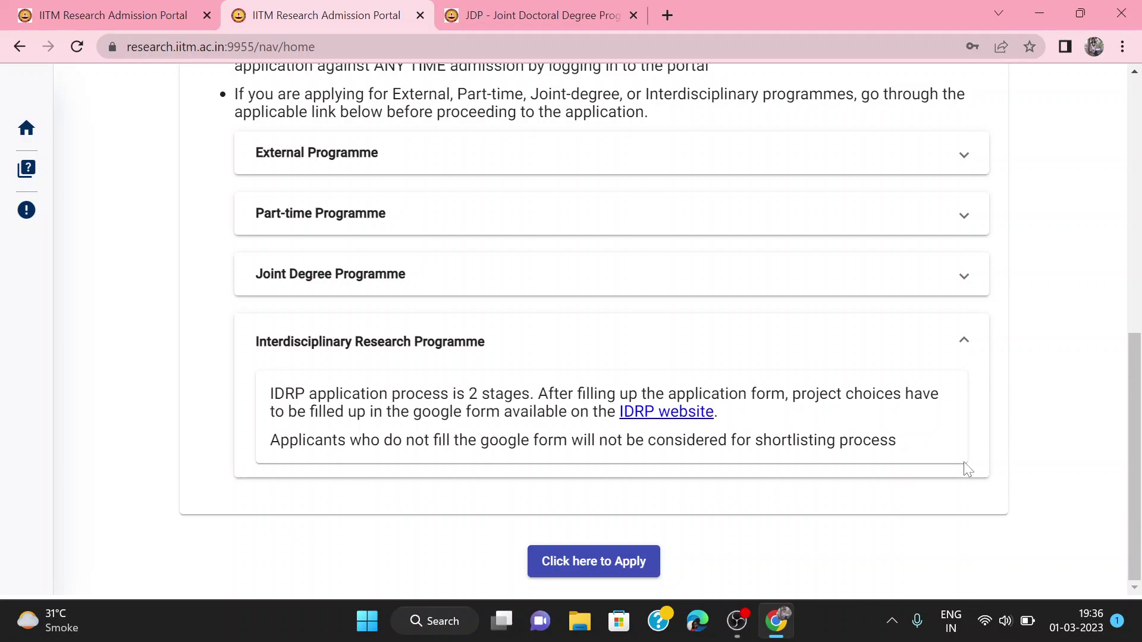
click(964, 356)
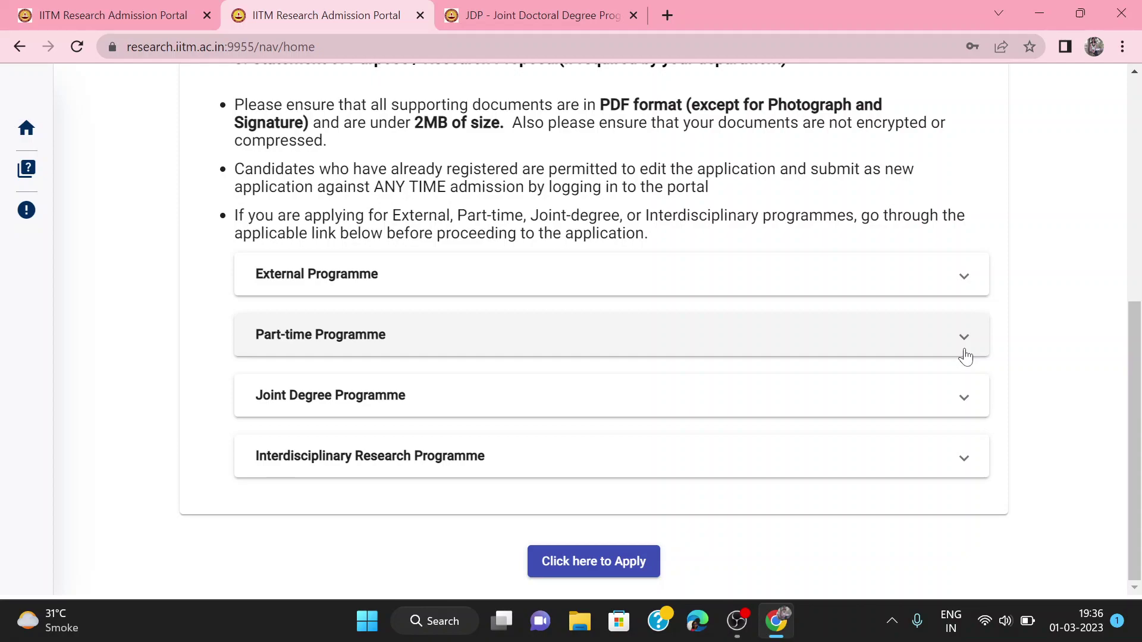
Step: Open the application form and review the Personal Details fields, from name and contact numbers to correspondence address, Aadhaar number and saving options
click(605, 569)
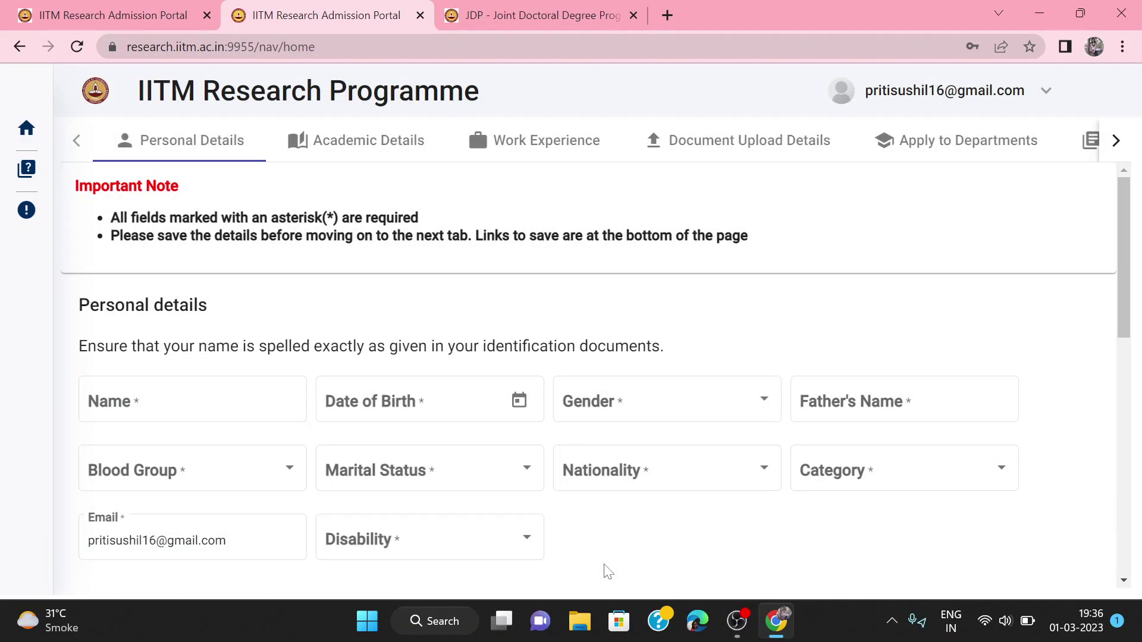
scroll(345, 450, down, 4)
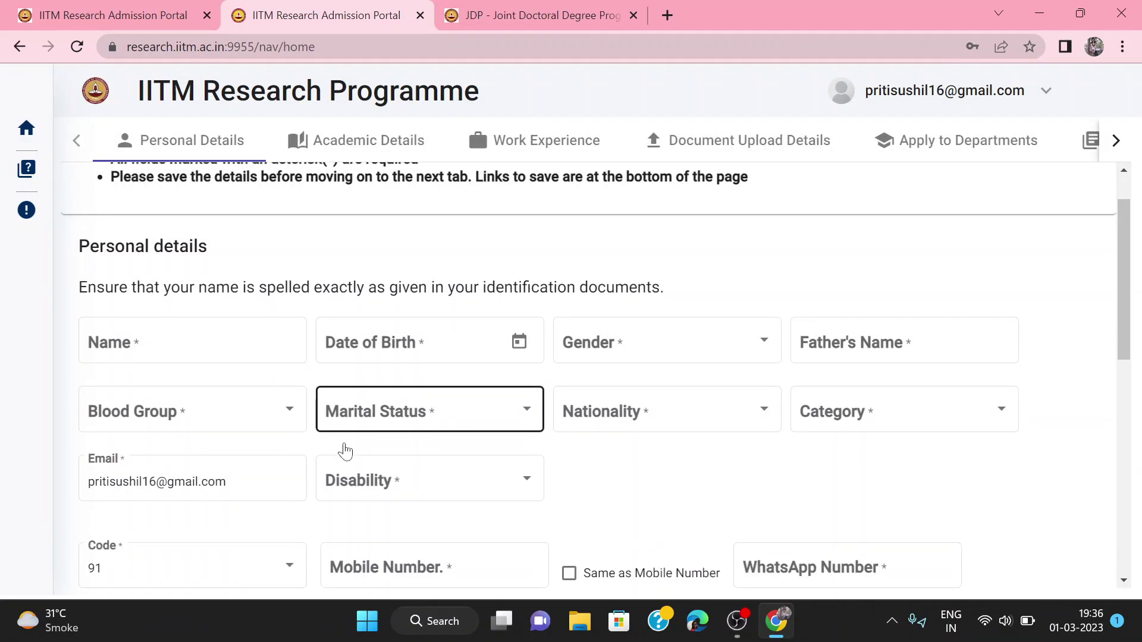
scroll(348, 451, up, 4)
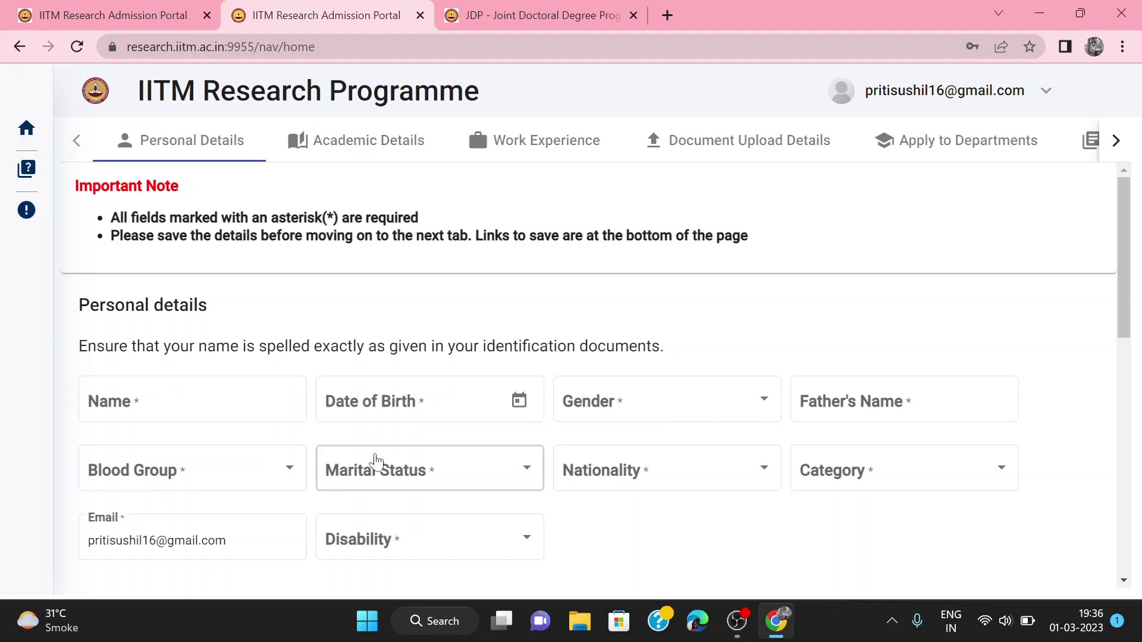
scroll(462, 428, down, 1)
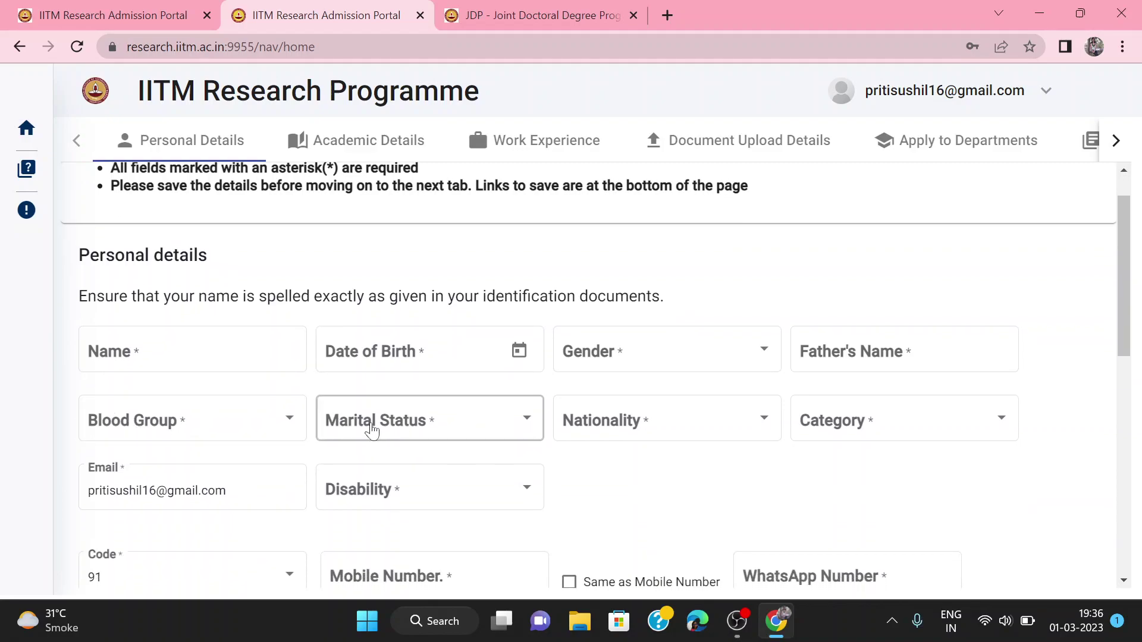
scroll(696, 453, down, 3)
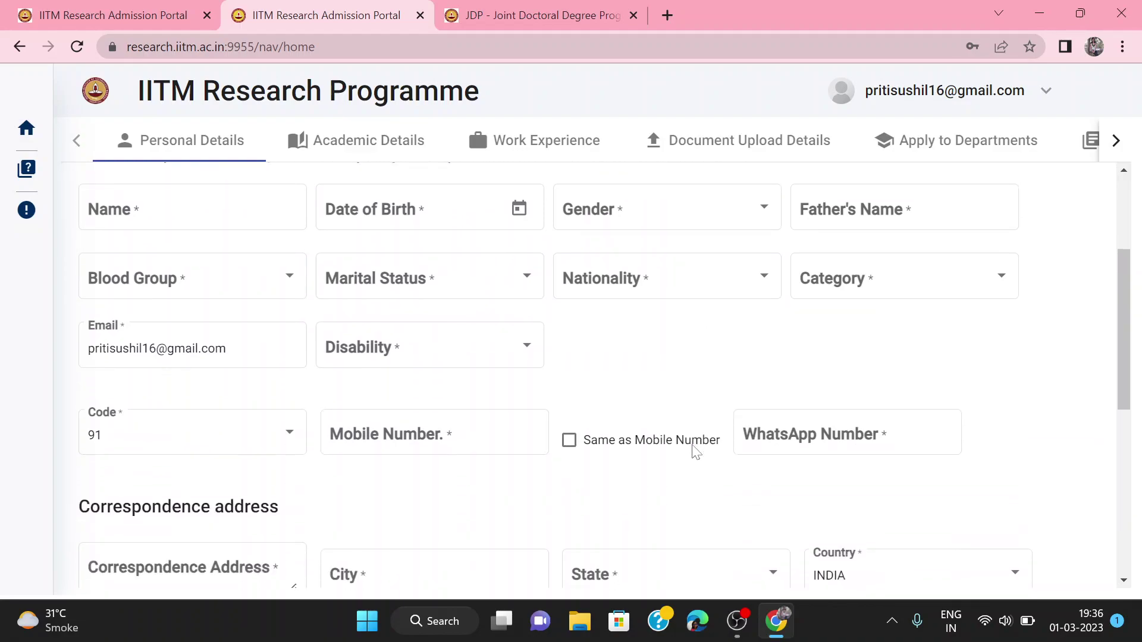
scroll(696, 452, down, 5)
scroll(696, 452, down, 3)
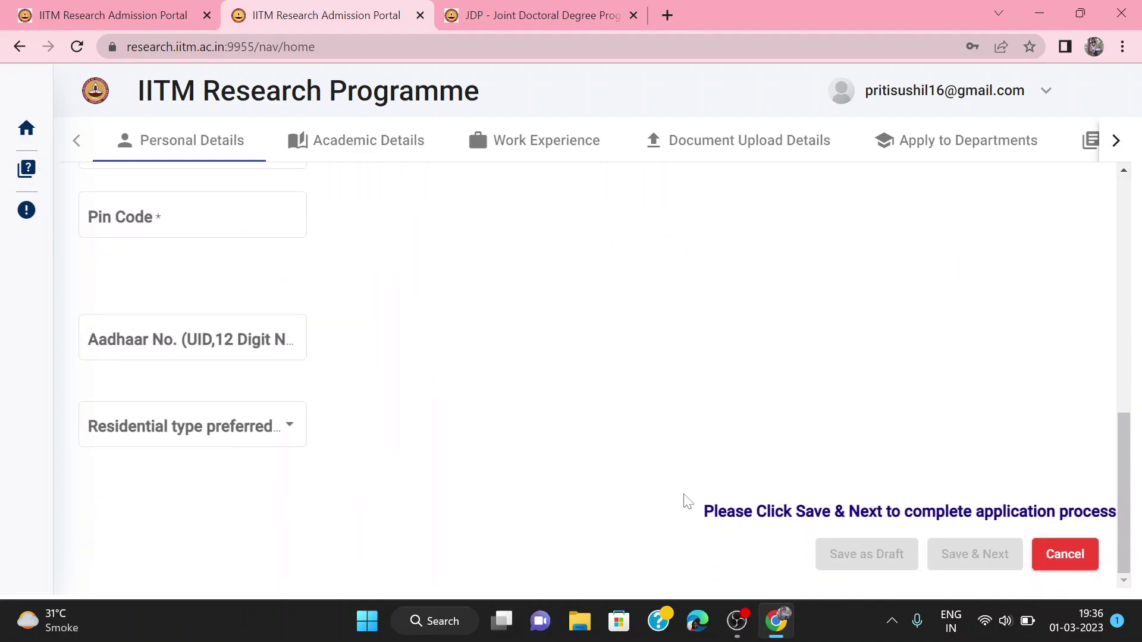
scroll(684, 503, up, 4)
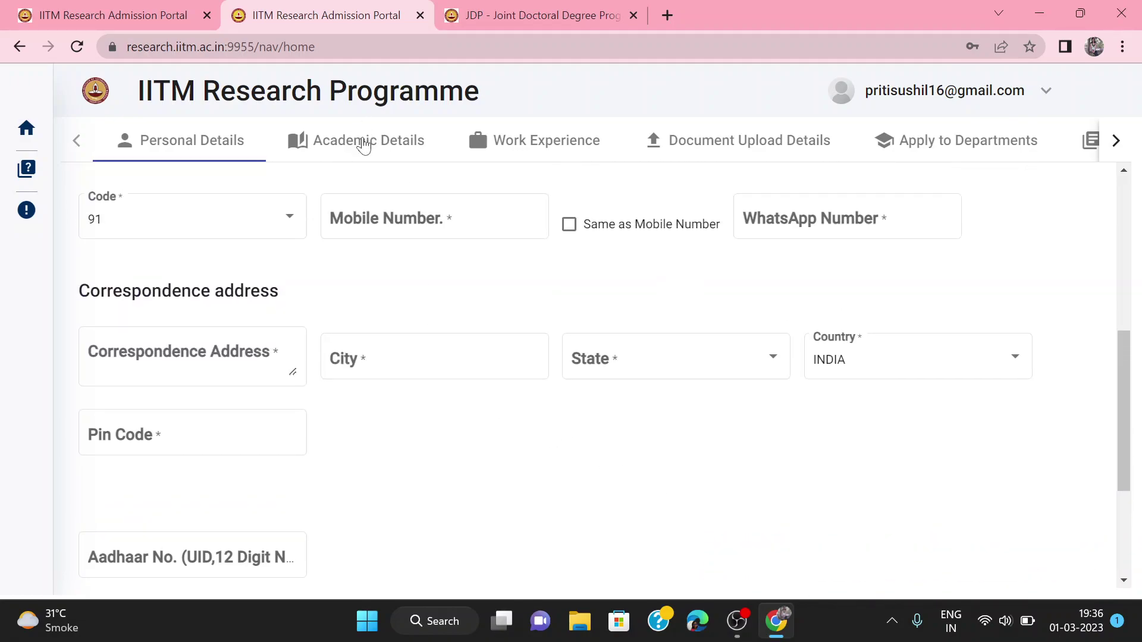
scroll(894, 455, down, 4)
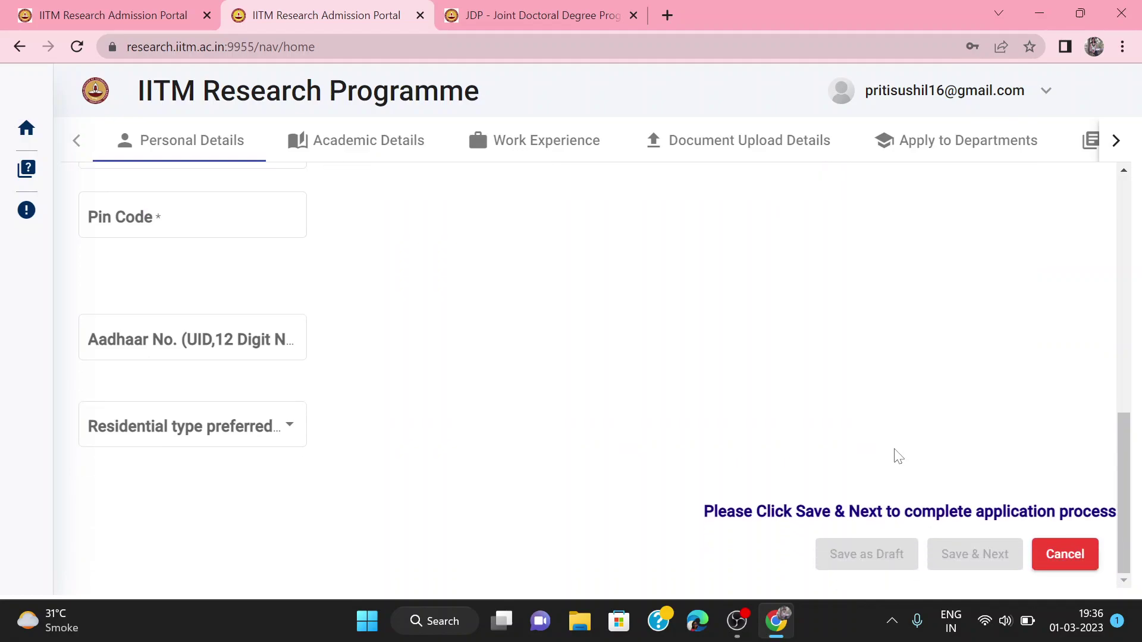
scroll(898, 456, up, 1)
Step: Review the Academic Details section, including the qualifying exam instructions and the PG and UG academic profile fields
click(368, 148)
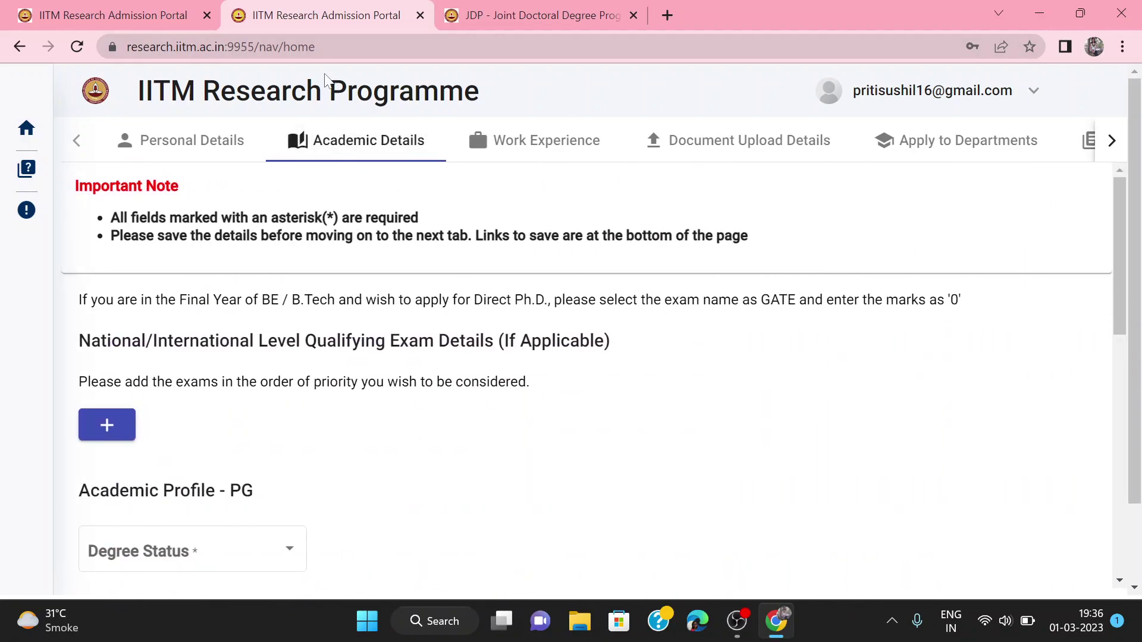
scroll(411, 333, down, 2)
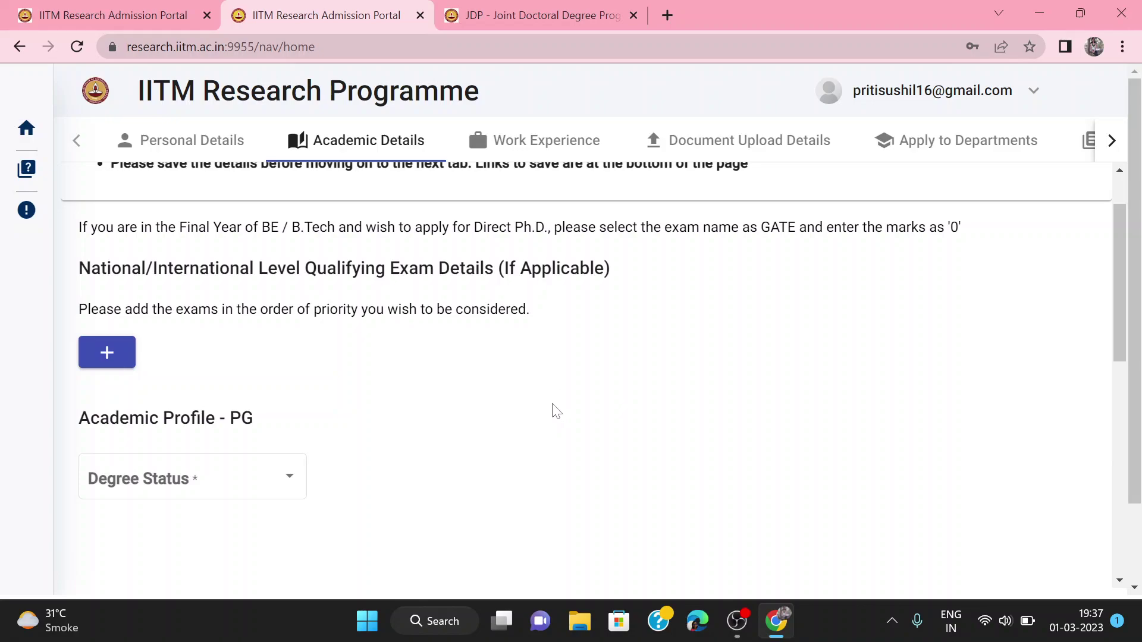
scroll(553, 410, down, 1)
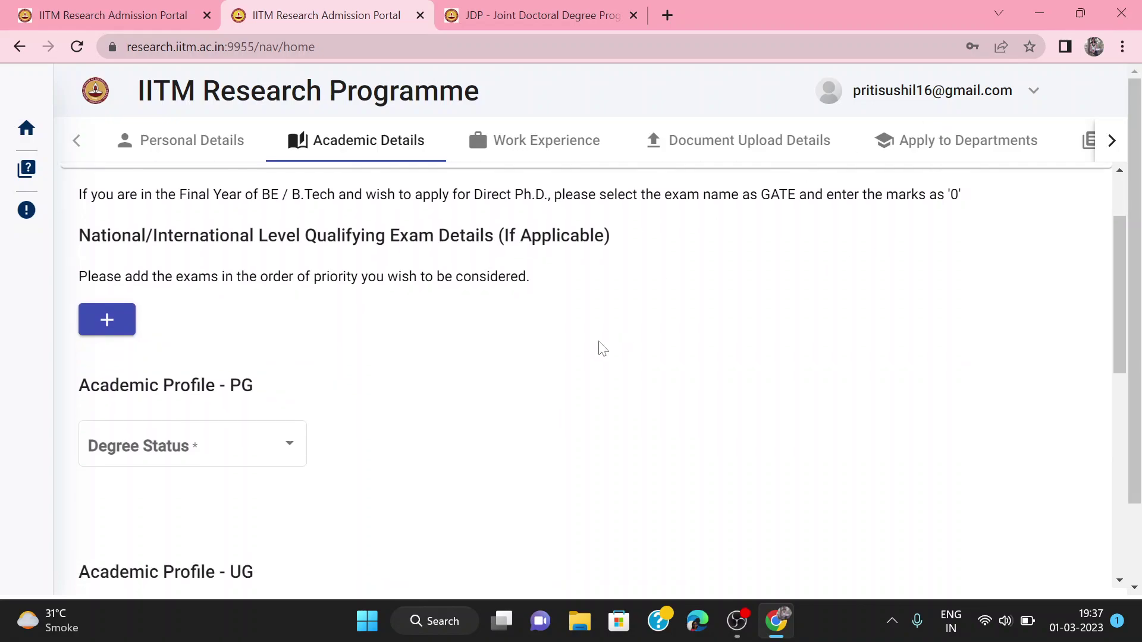
scroll(600, 346, down, 5)
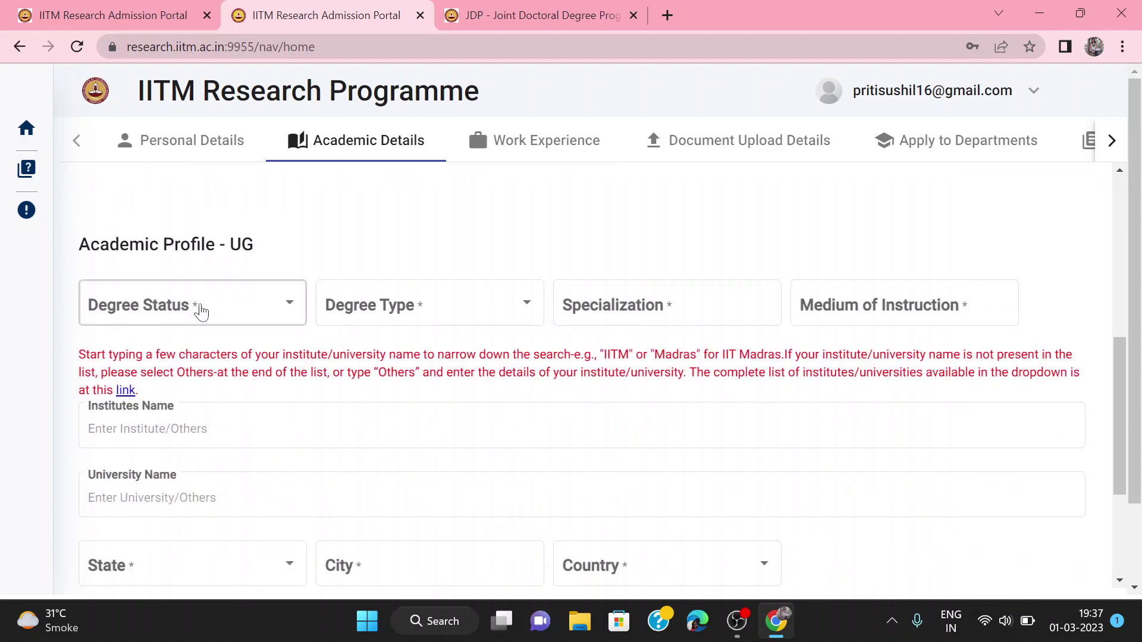
scroll(366, 471, down, 5)
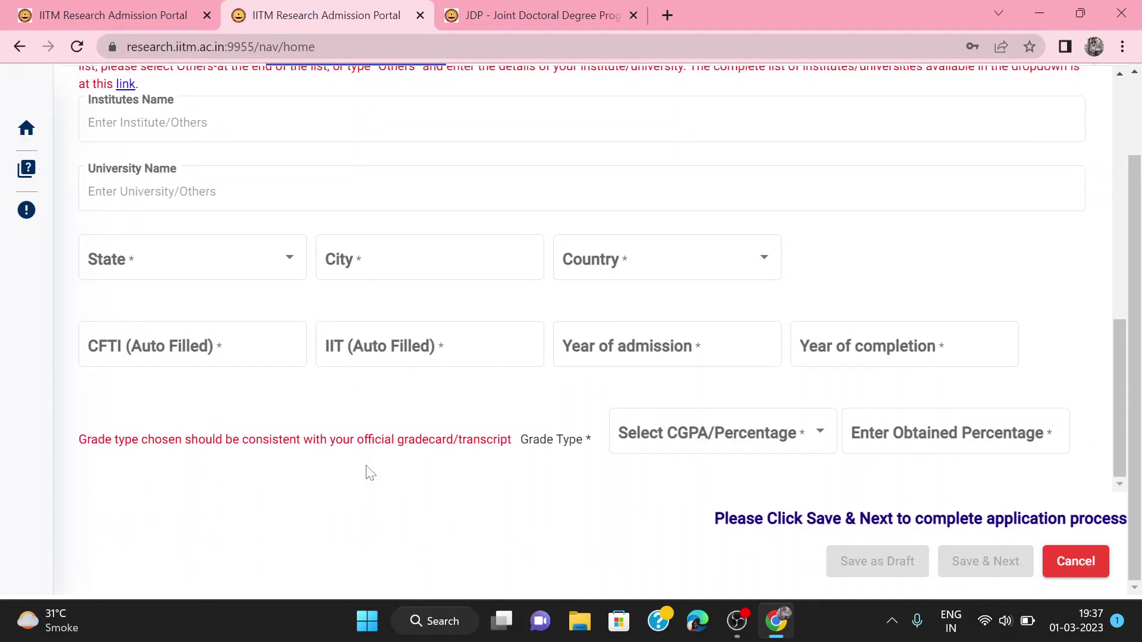
scroll(369, 472, up, 10)
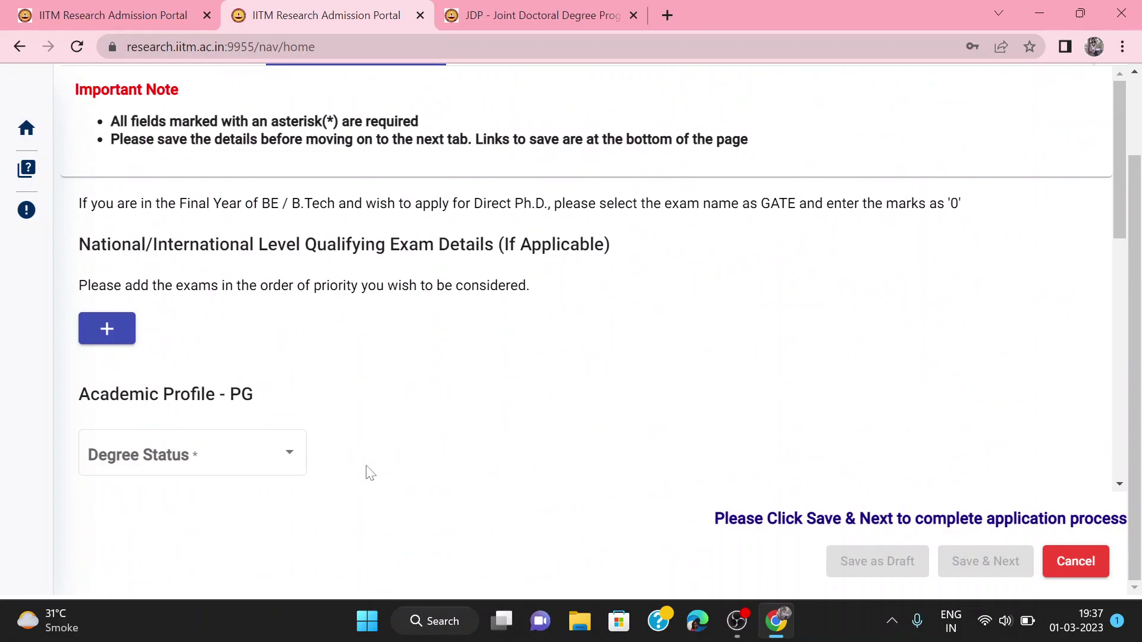
scroll(369, 472, up, 2)
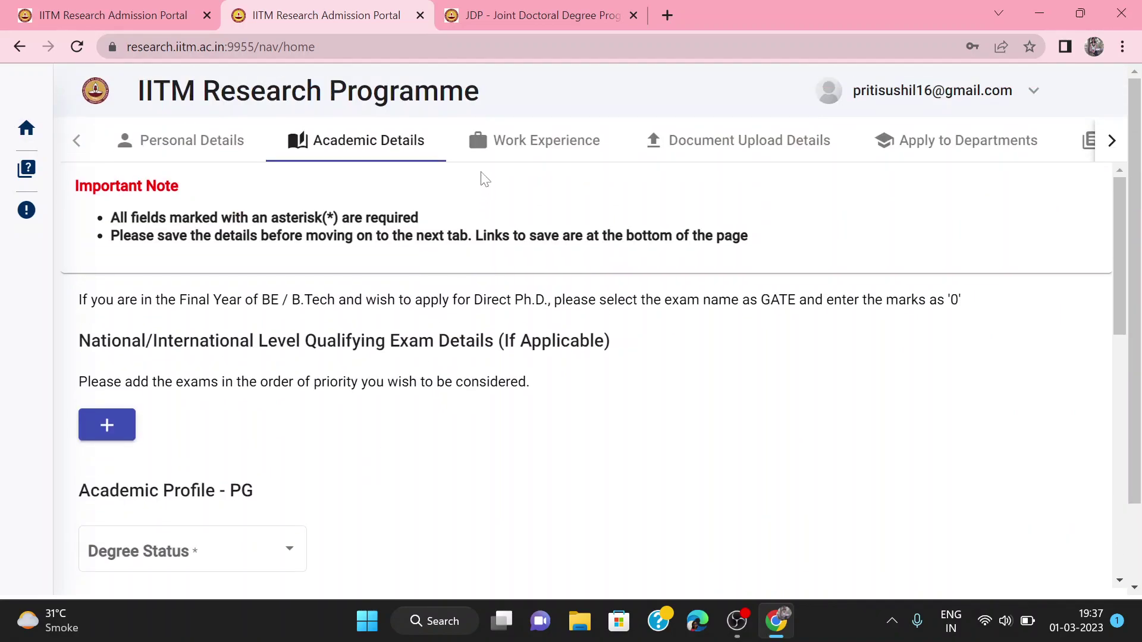
Step: Review the Work Experience section's fields for current employment and its option for adding previous employment
click(512, 151)
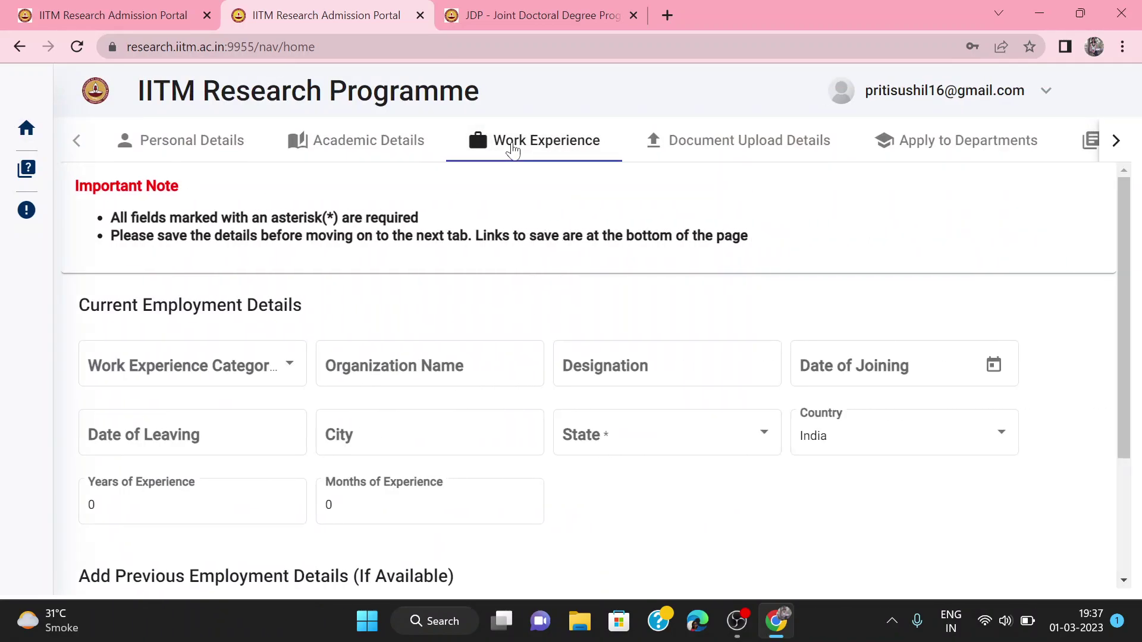
scroll(486, 345, down, 3)
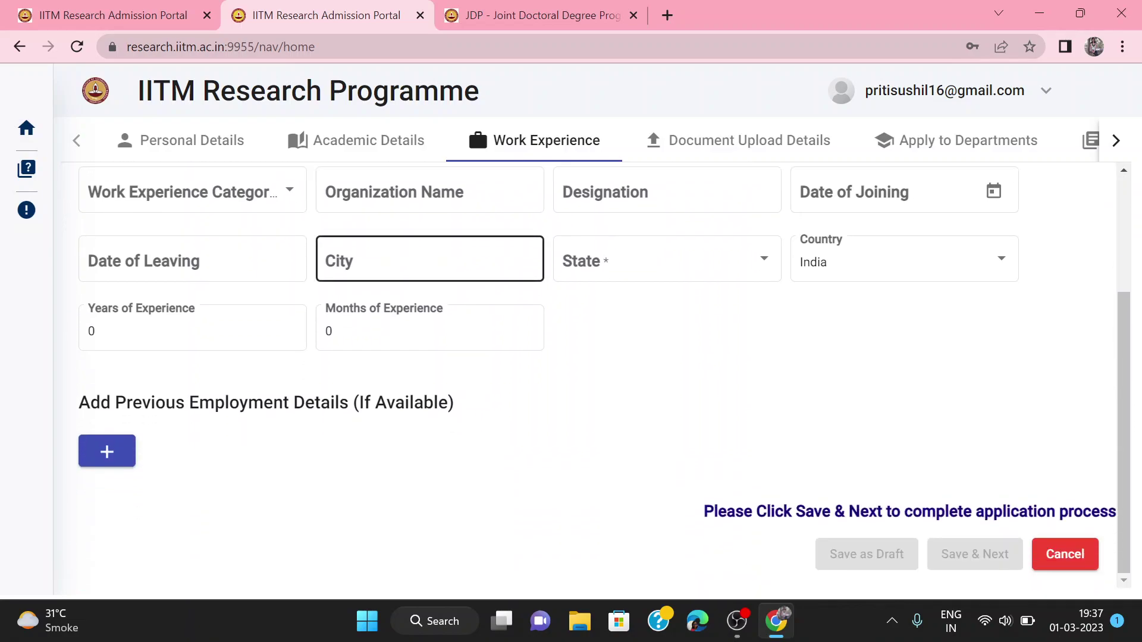
scroll(485, 345, up, 3)
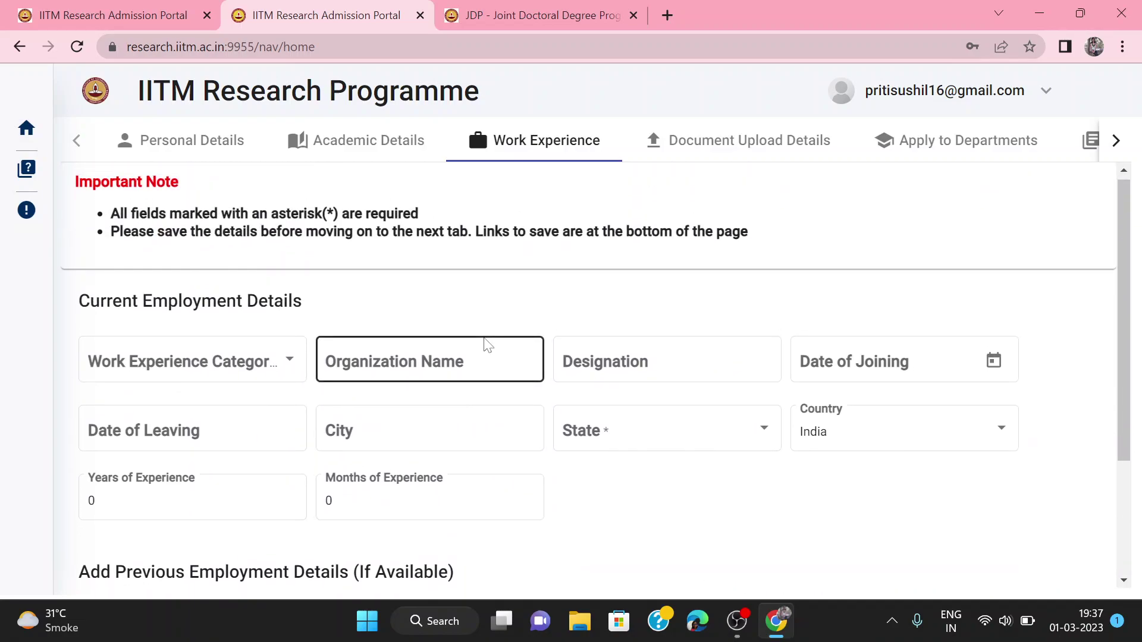
scroll(484, 345, down, 2)
scroll(428, 334, down, 1)
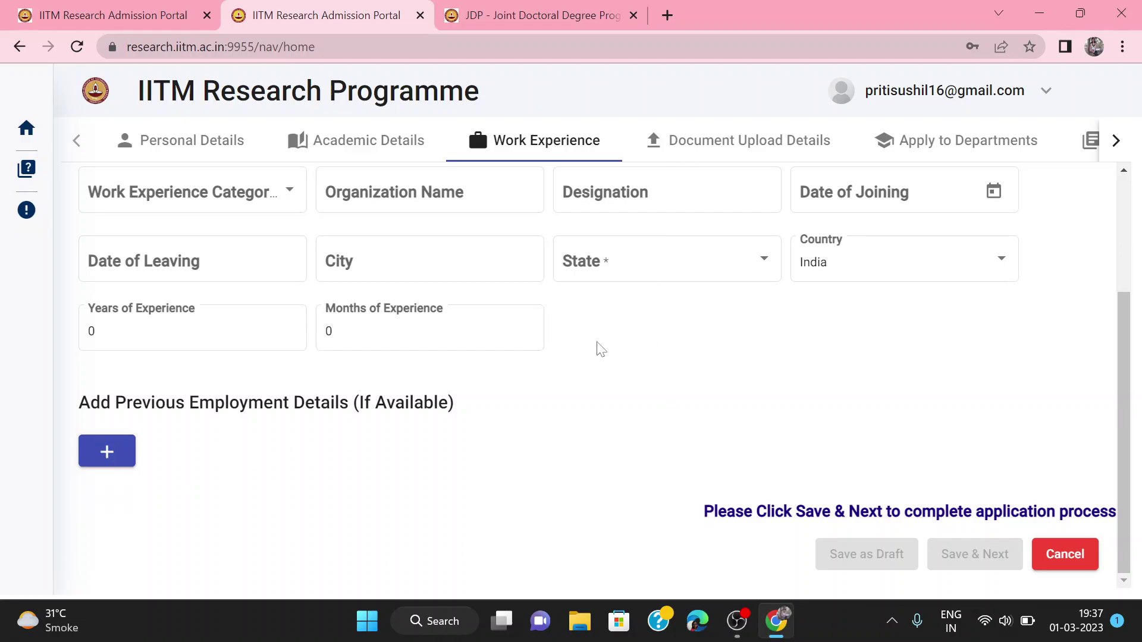
scroll(598, 350, up, 2)
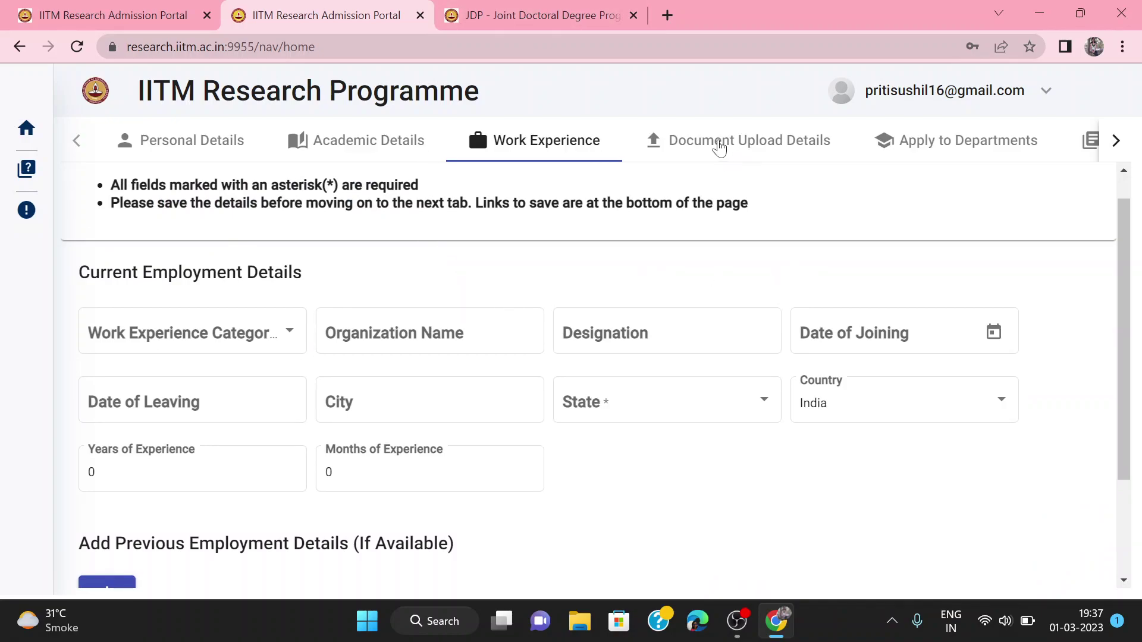
Step: Review the Document Upload Details section, checking the photo, signature and certificate requirements with their allowed formats and file sizes
click(719, 143)
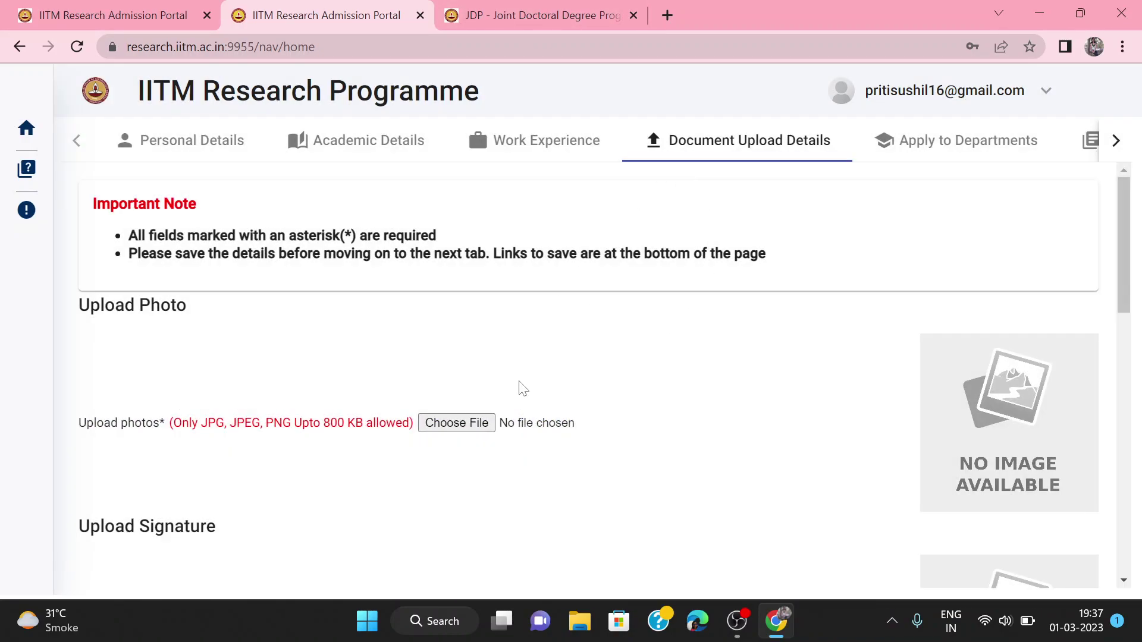
scroll(529, 391, down, 1)
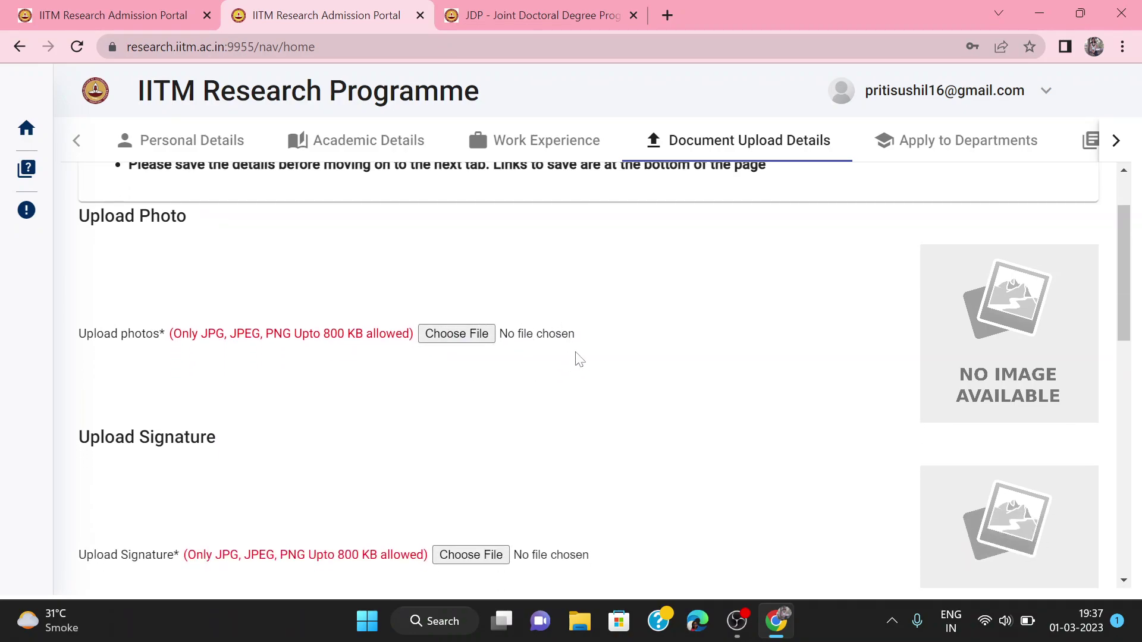
scroll(578, 357, down, 2)
scroll(476, 436, down, 3)
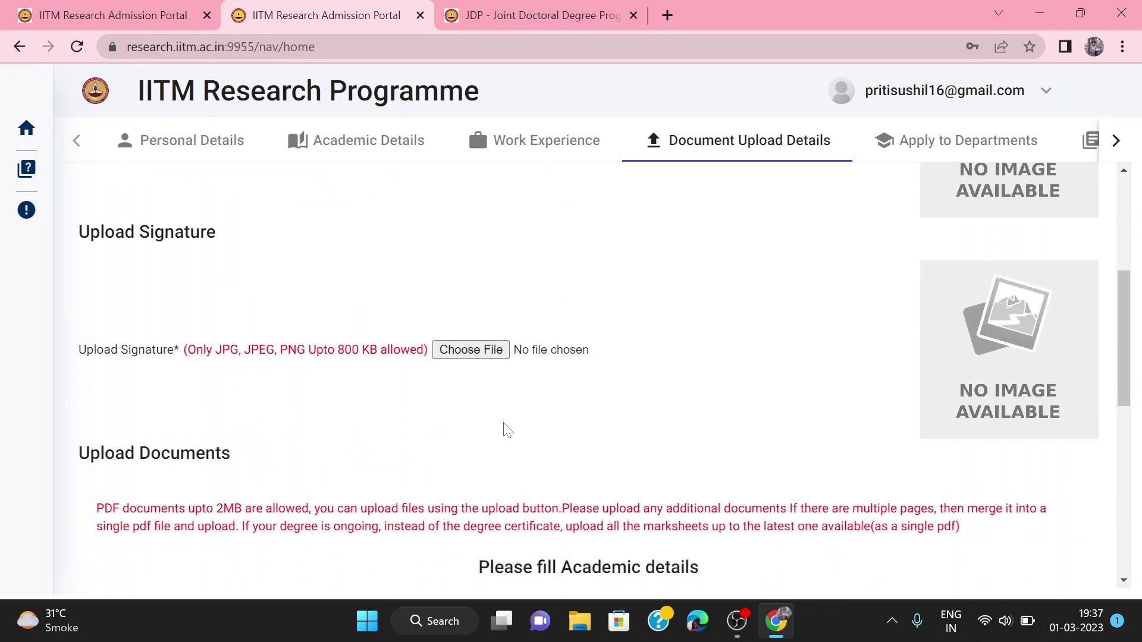
scroll(260, 485, down, 5)
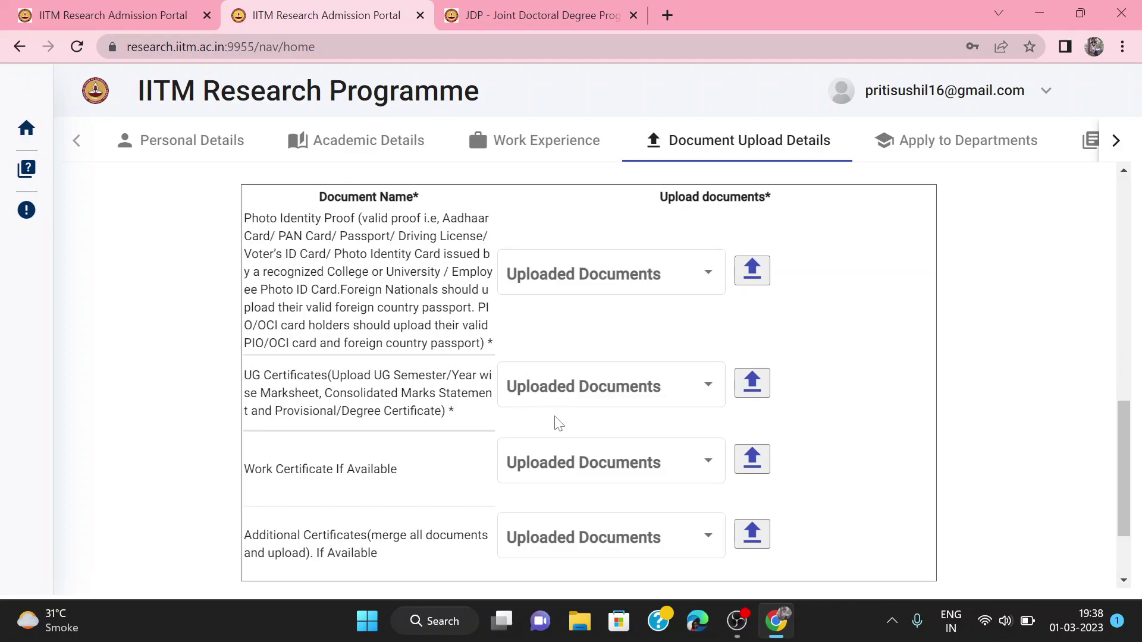
scroll(348, 485, down, 2)
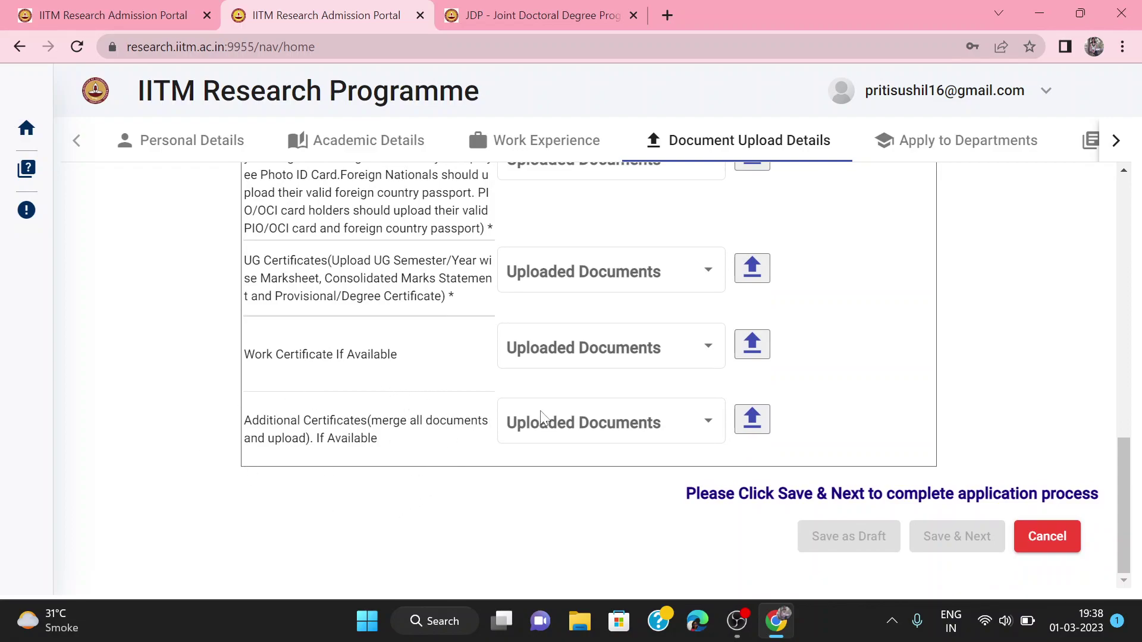
scroll(640, 424, up, 5)
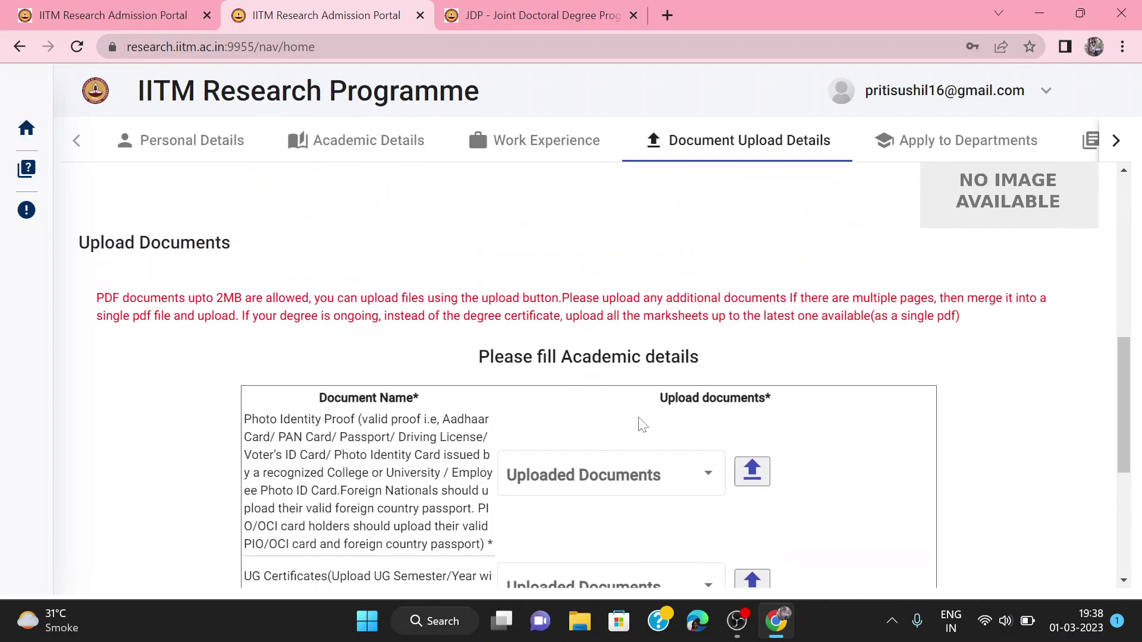
Step: Open the Apply to Departments section and read its notes on residence, financial support, research programme and payment
click(960, 150)
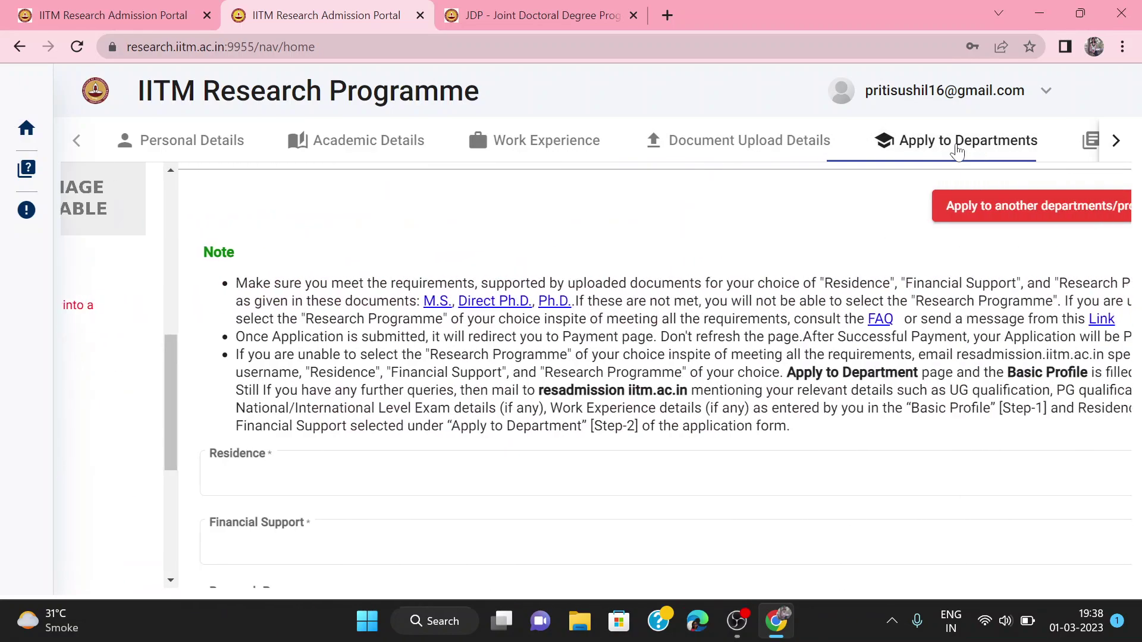
scroll(548, 438, down, 2)
scroll(548, 439, up, 1)
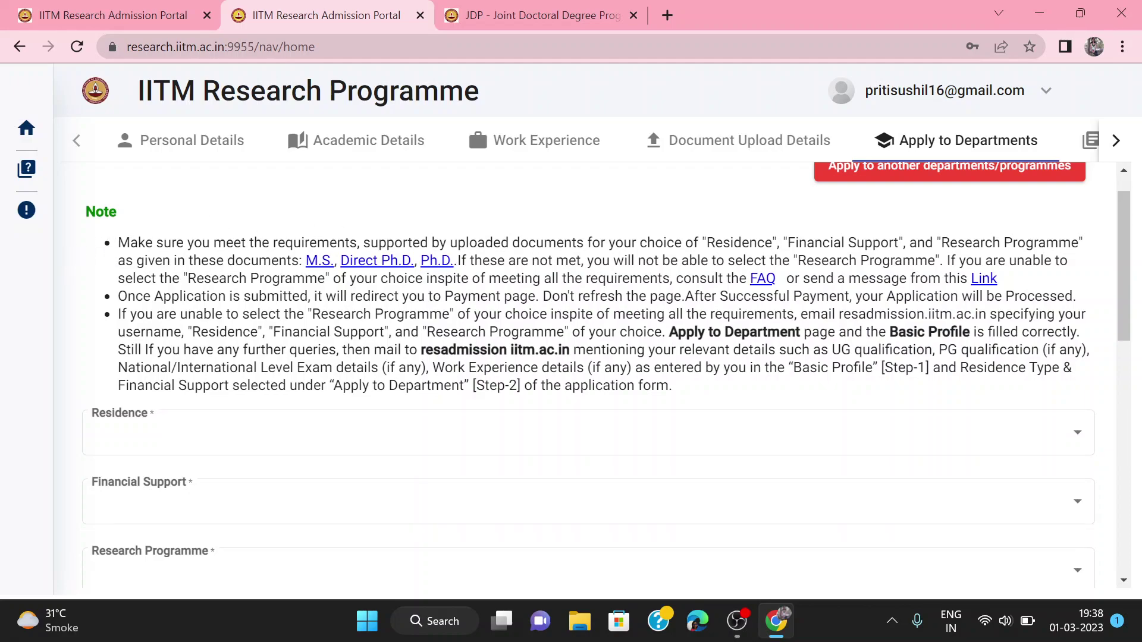
scroll(133, 246, up, 1)
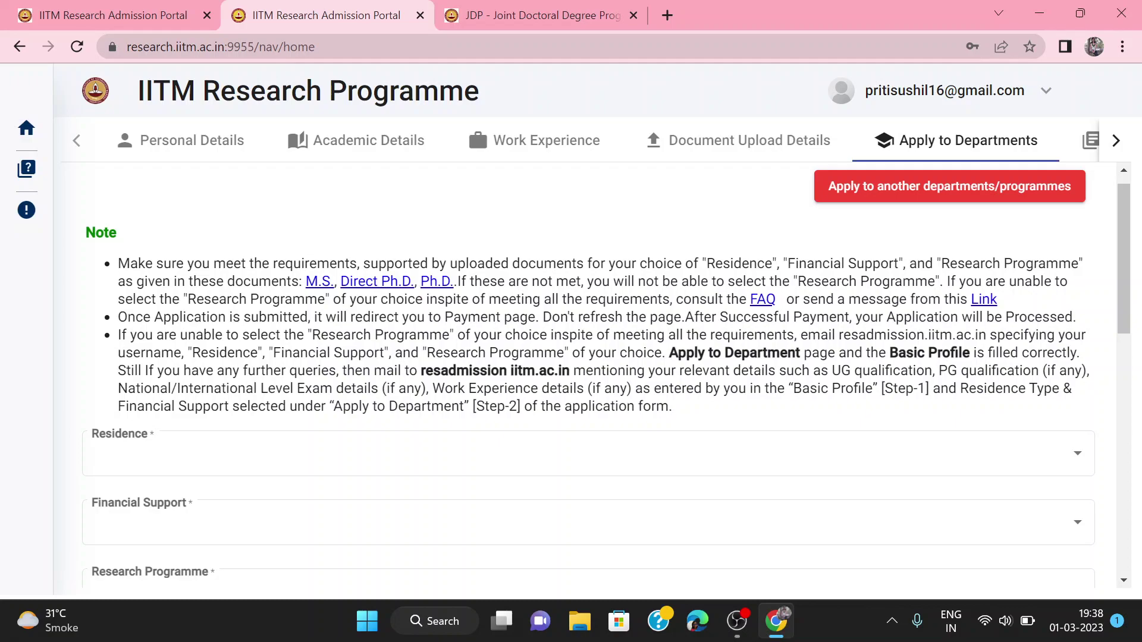
Step: Review the note on meeting the programme requirements and the residence, financial support, research programme and department fields
drag(772, 264, 1071, 281)
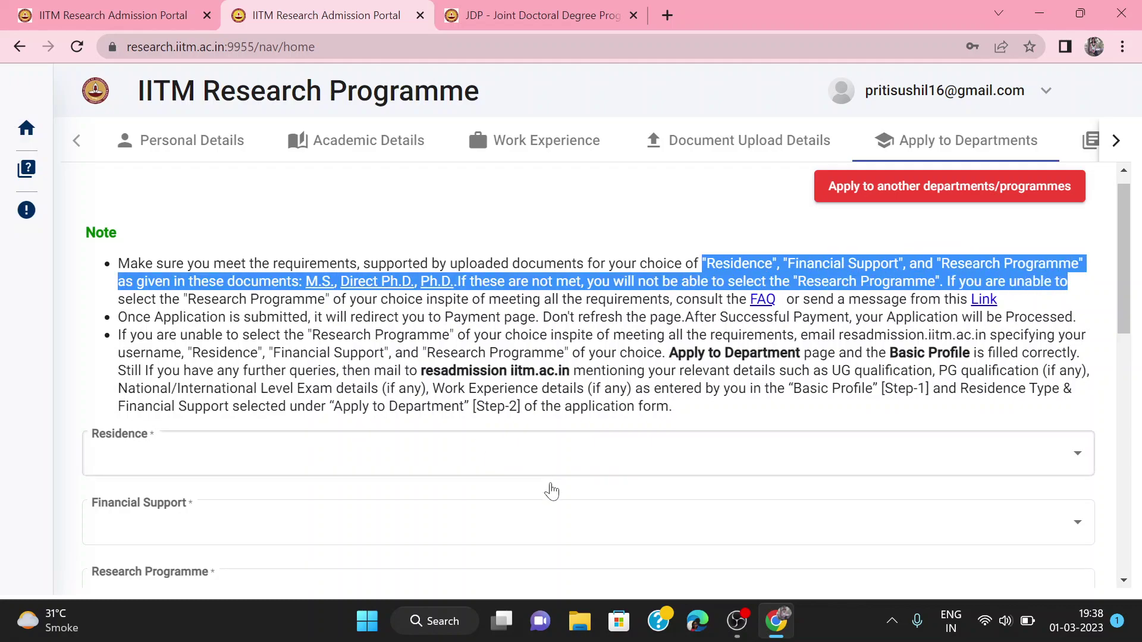
click(637, 523)
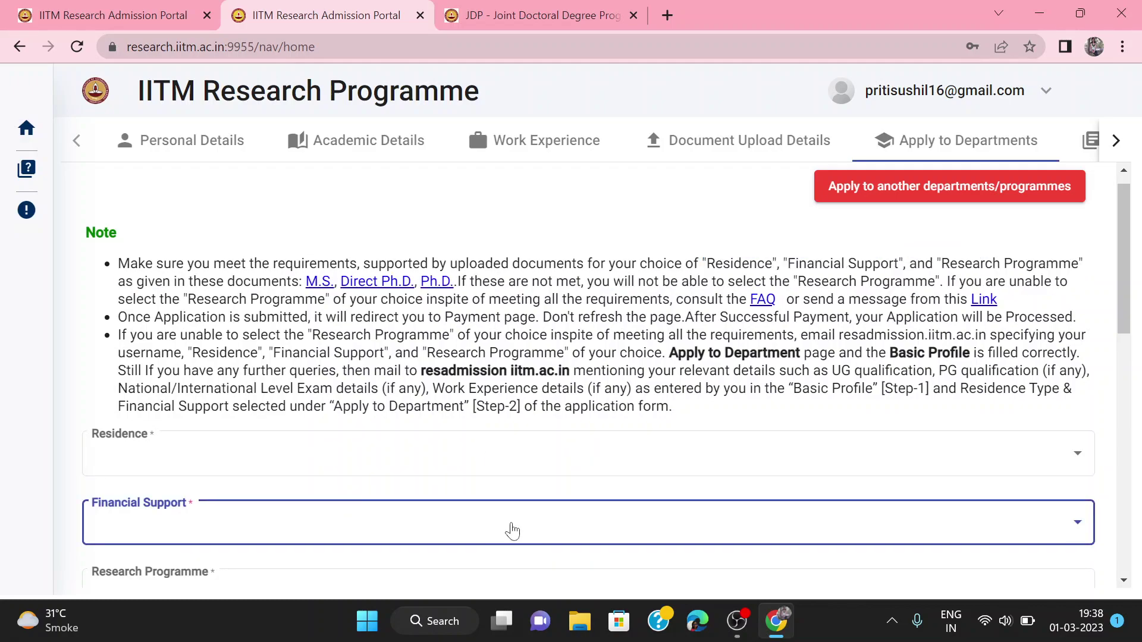
scroll(510, 530, down, 3)
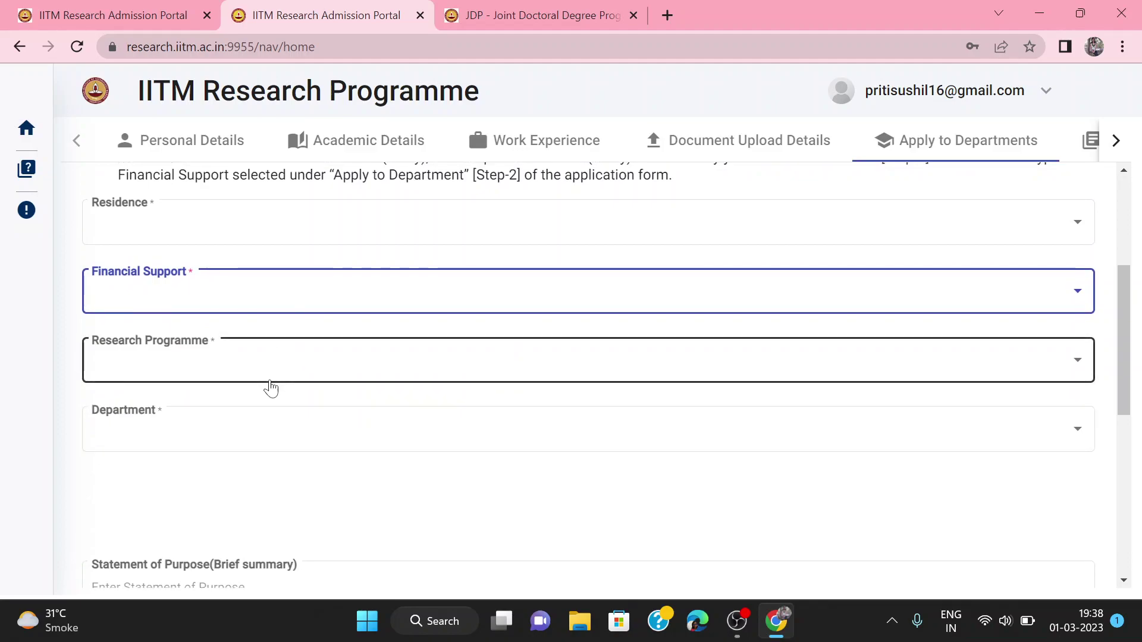
scroll(394, 458, down, 1)
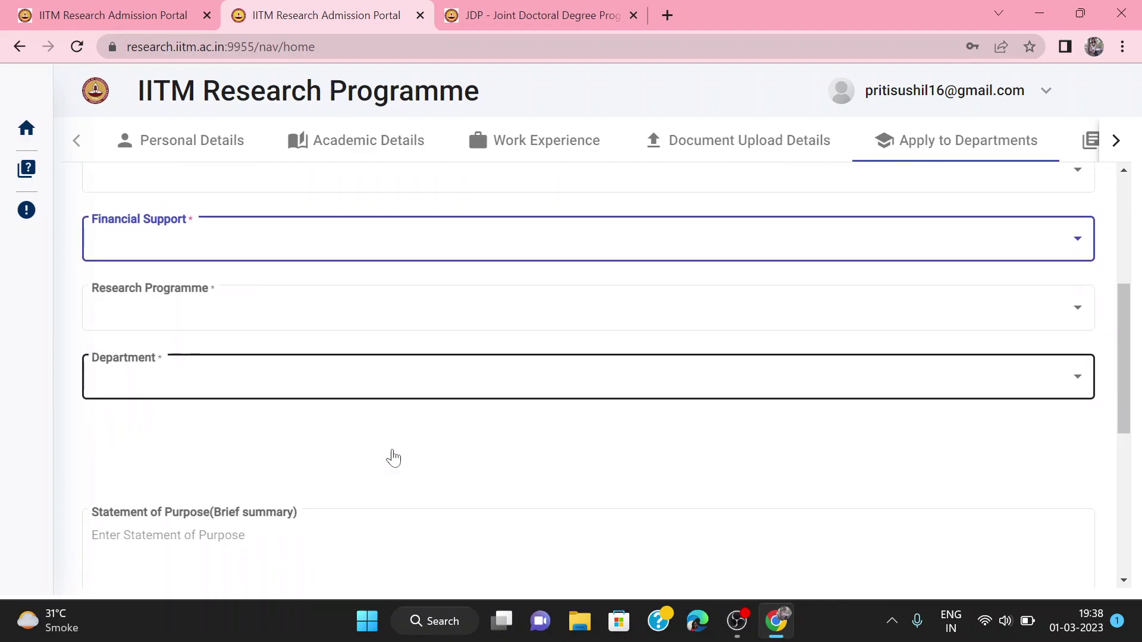
Step: Set Residence to Full Time and Financial Support to HTRA in the department application
scroll(390, 459, up, 3)
click(266, 344)
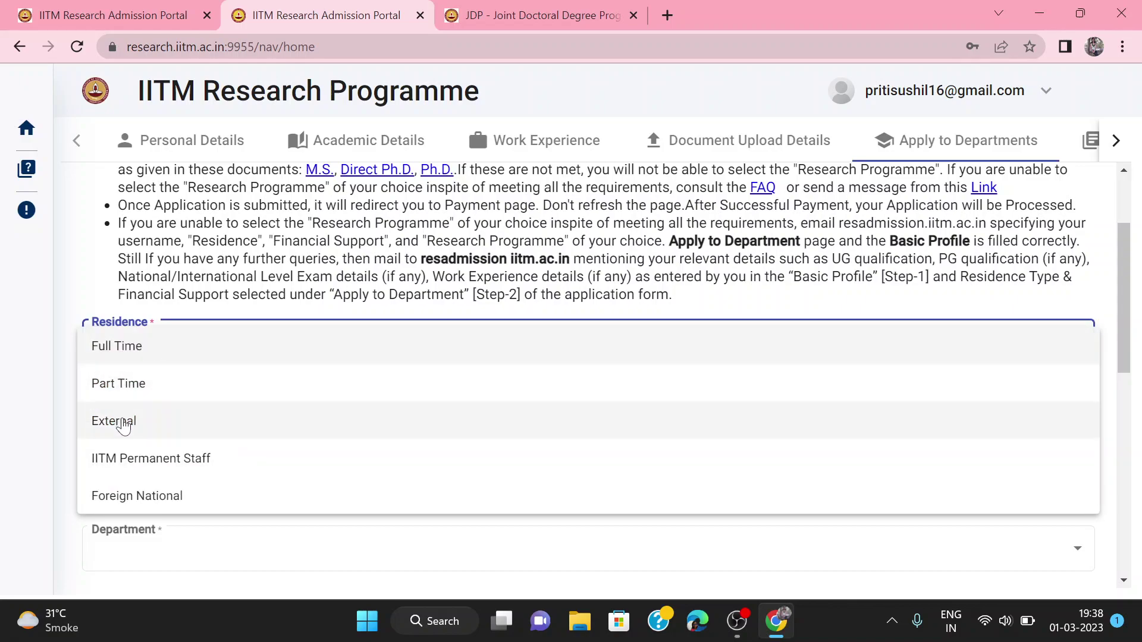
click(123, 349)
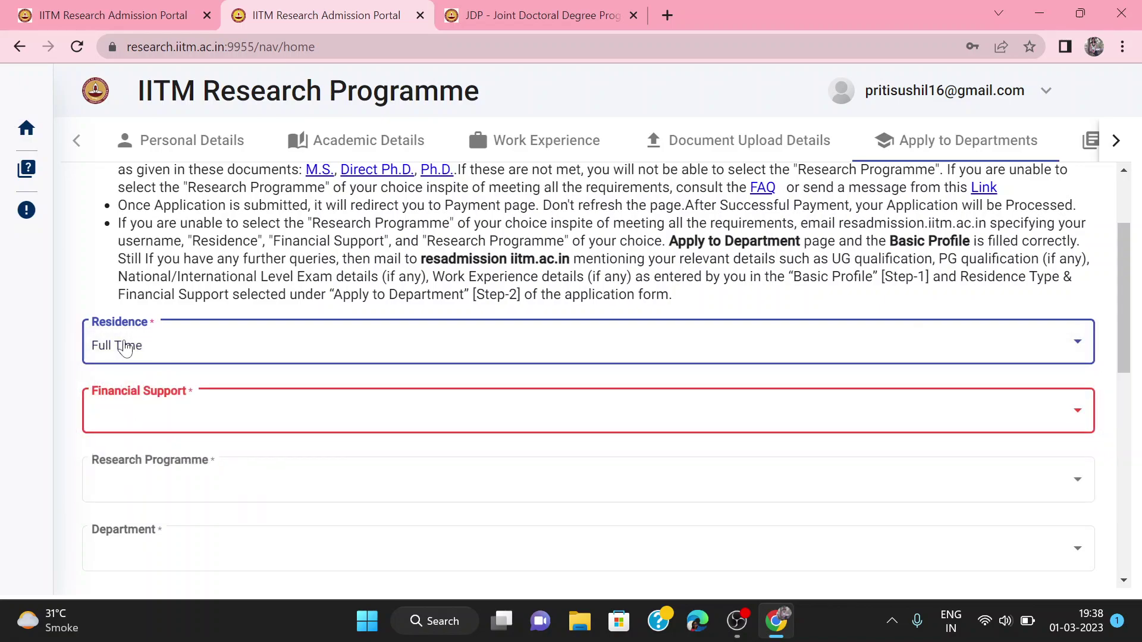
click(153, 410)
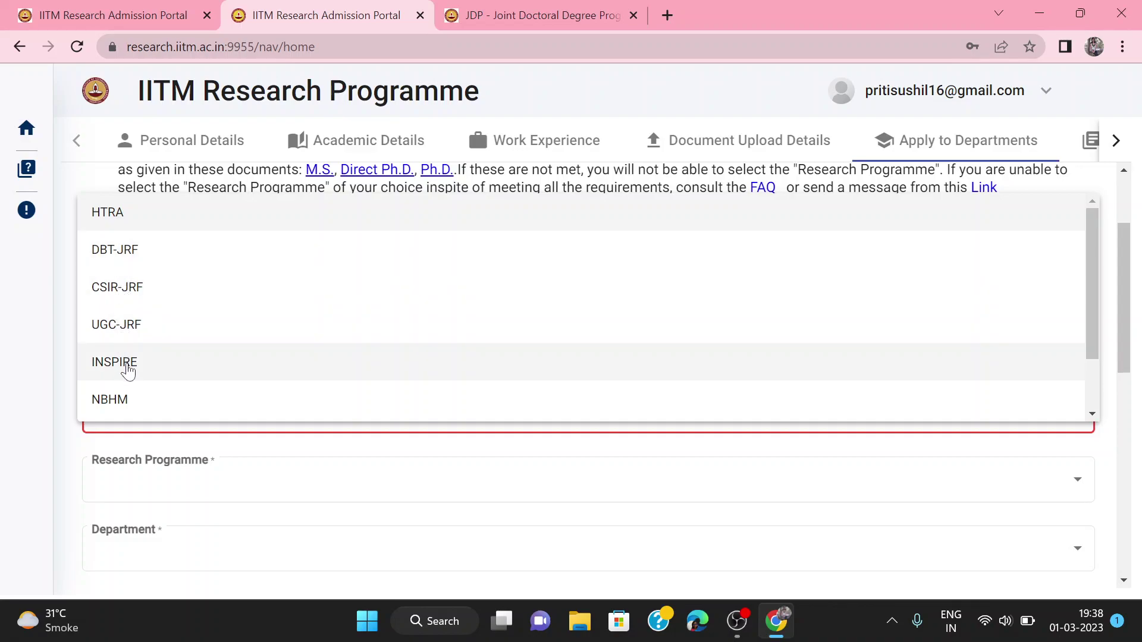
scroll(128, 372, down, 2)
scroll(127, 366, up, 2)
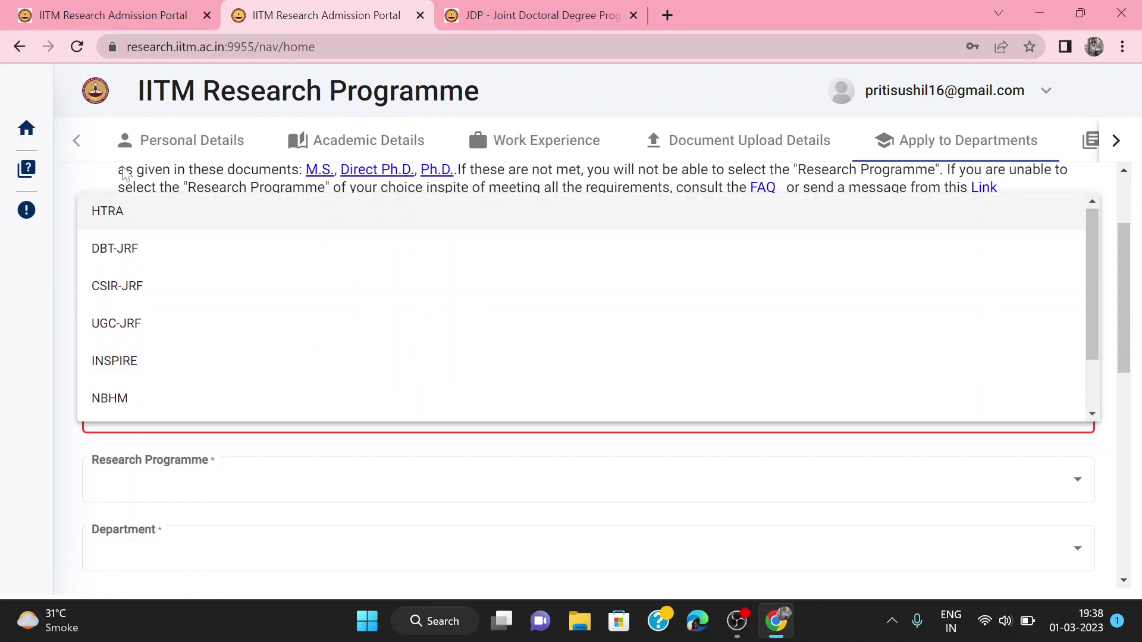
click(126, 215)
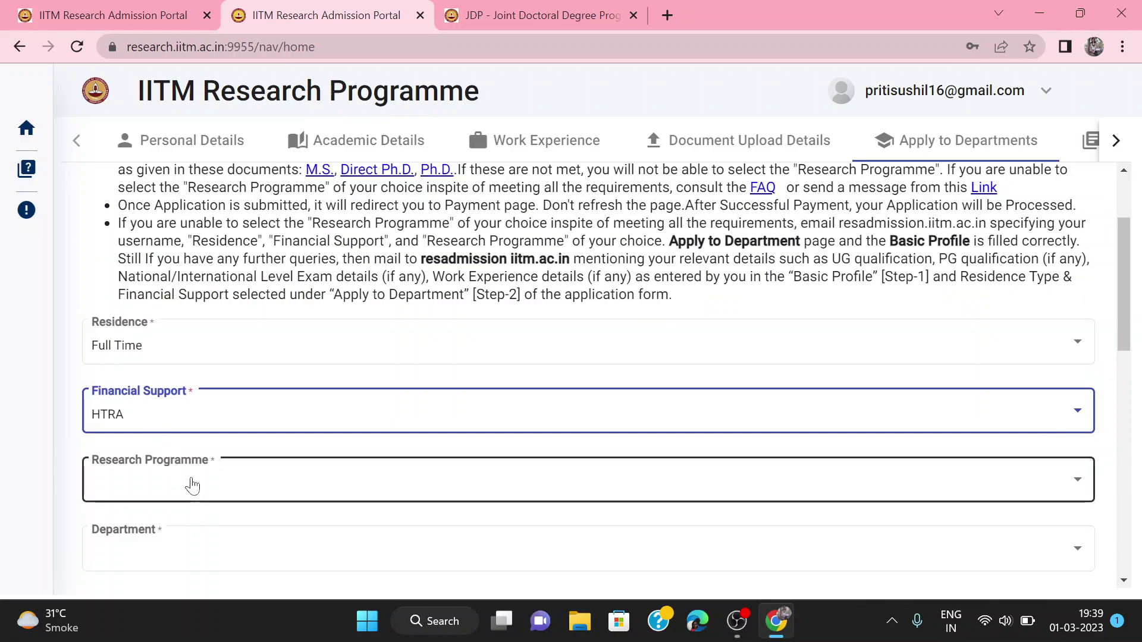
Step: Read the extra information on Research Programme eligibility and select Not Eligible as the research programme
scroll(192, 486, down, 2)
click(212, 385)
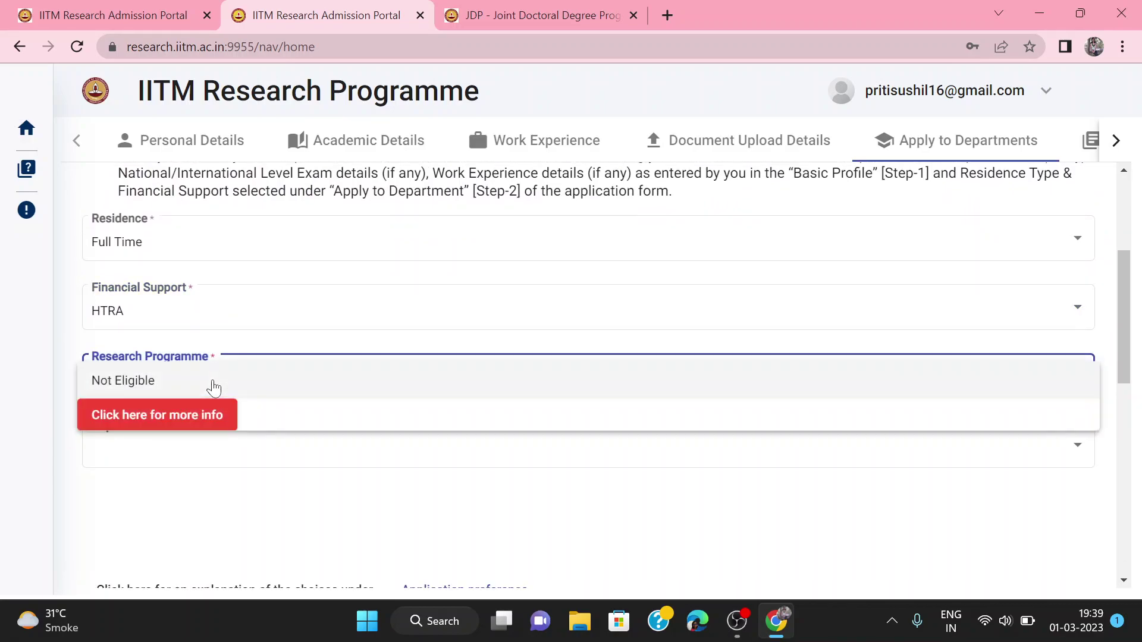
click(164, 419)
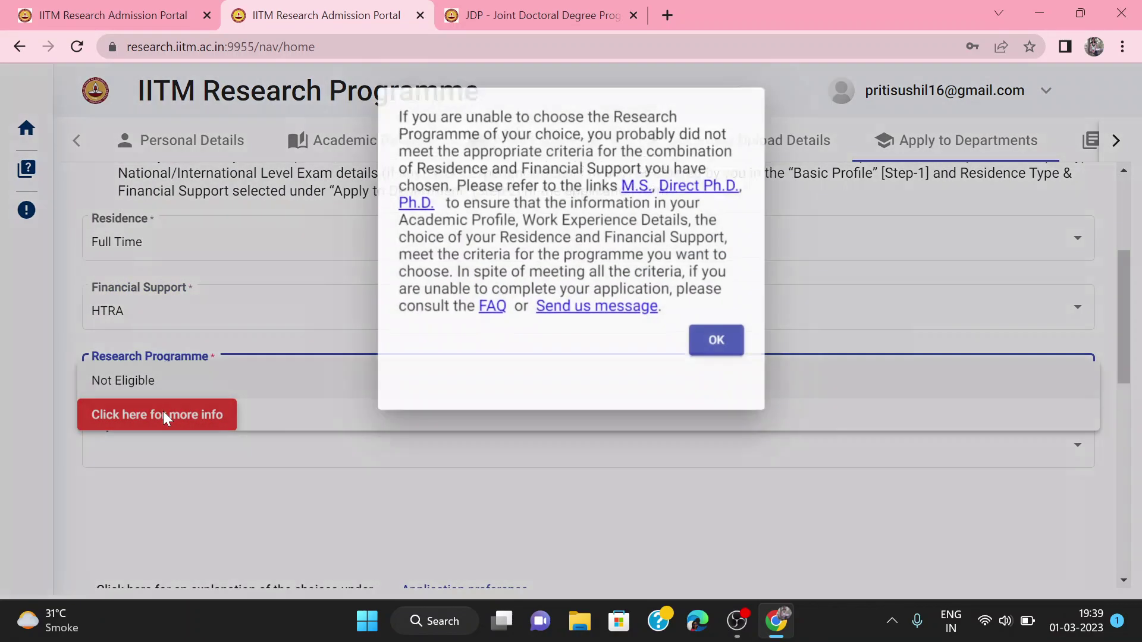
click(715, 357)
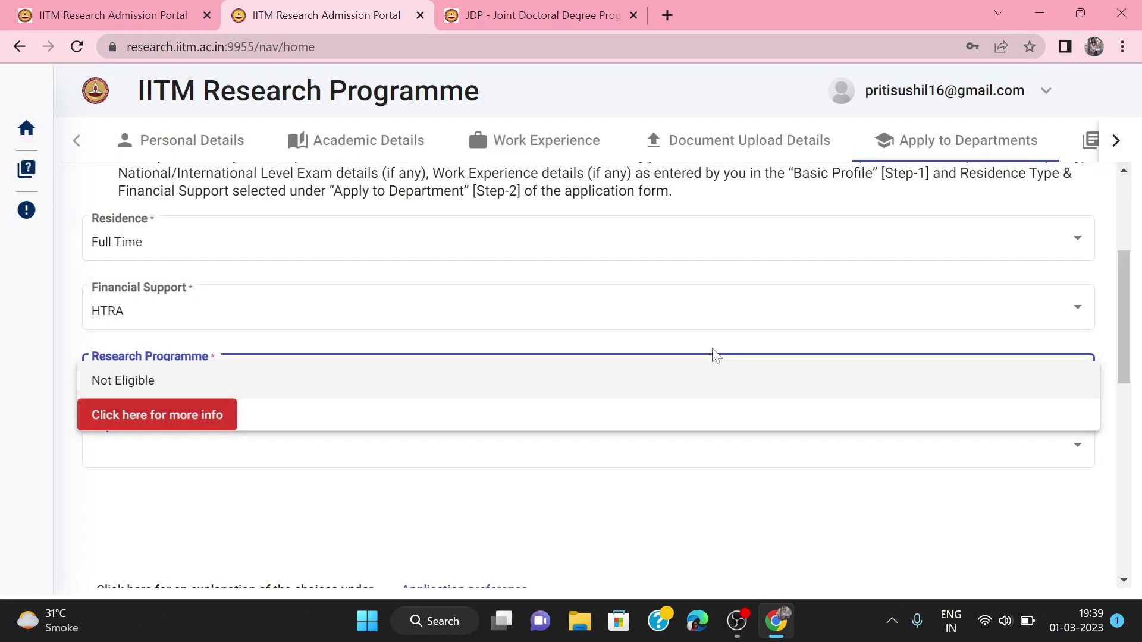
click(132, 387)
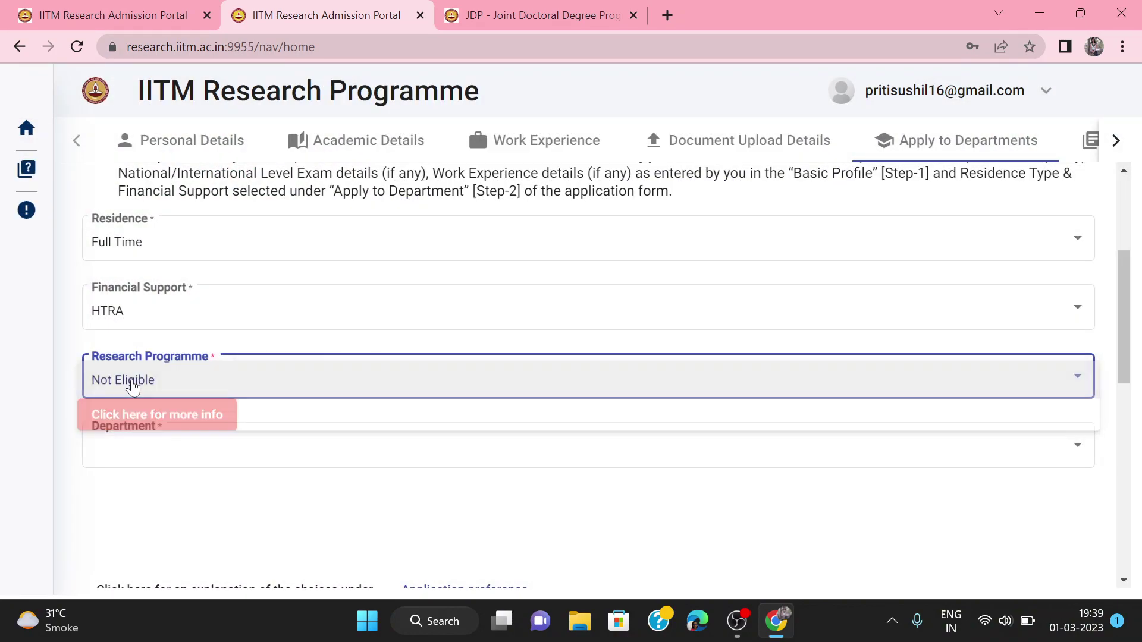
Step: Choose CH-Chemical Engineering as the department to apply to
click(150, 457)
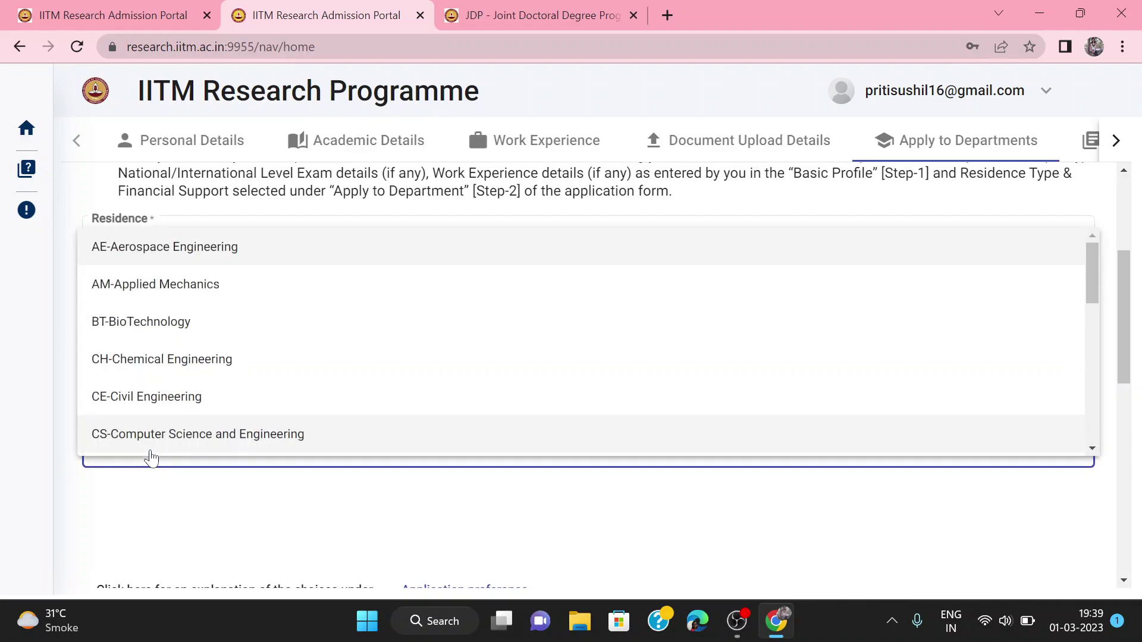
scroll(238, 289, down, 3)
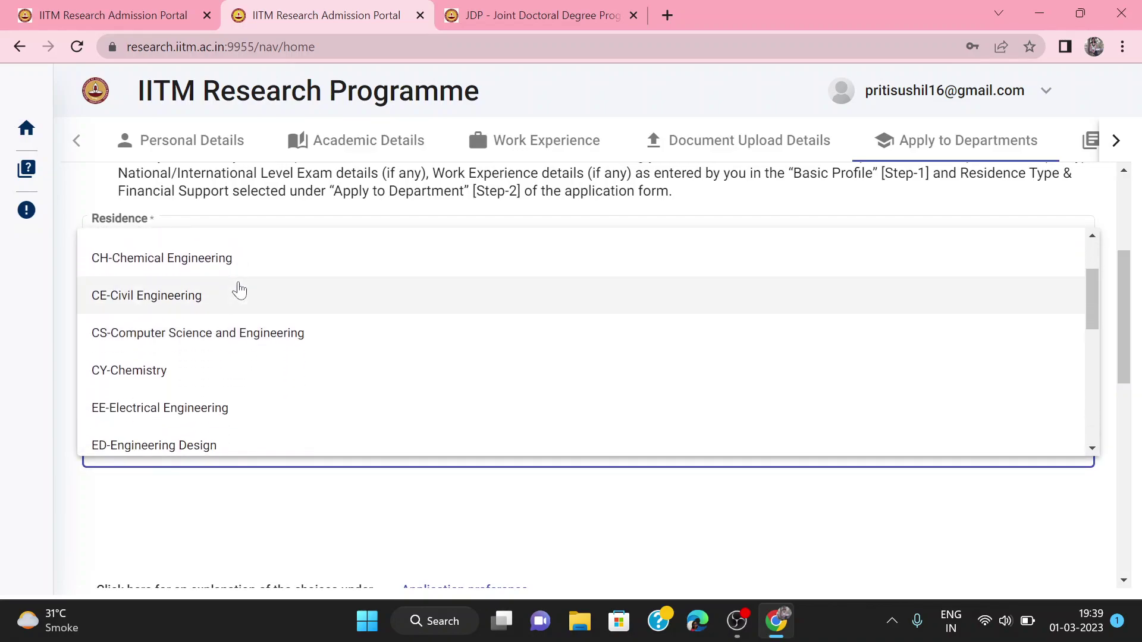
scroll(238, 289, up, 1)
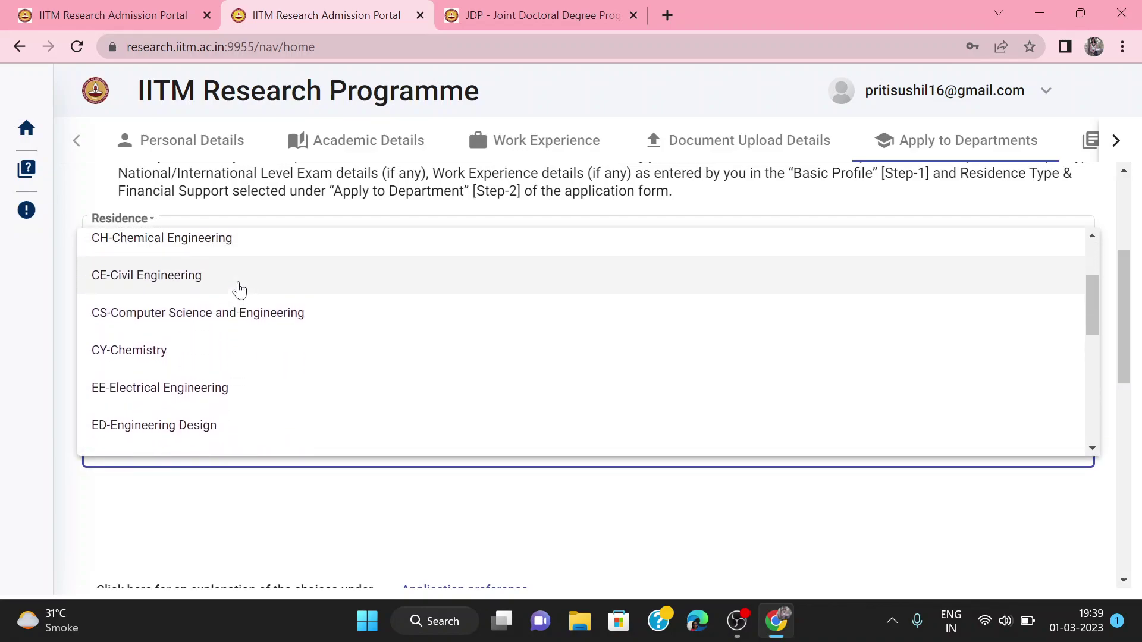
click(176, 241)
Step: Examine the Application Preference choices and the Statement of Purpose field without filling them in
scroll(270, 521, down, 5)
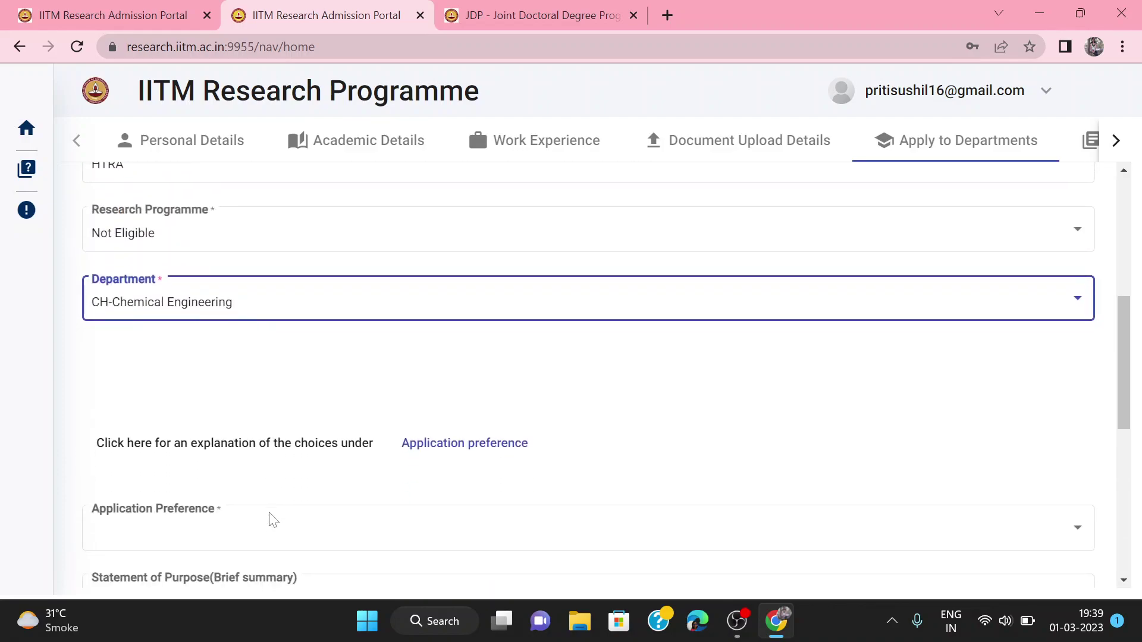
scroll(269, 521, down, 2)
click(266, 284)
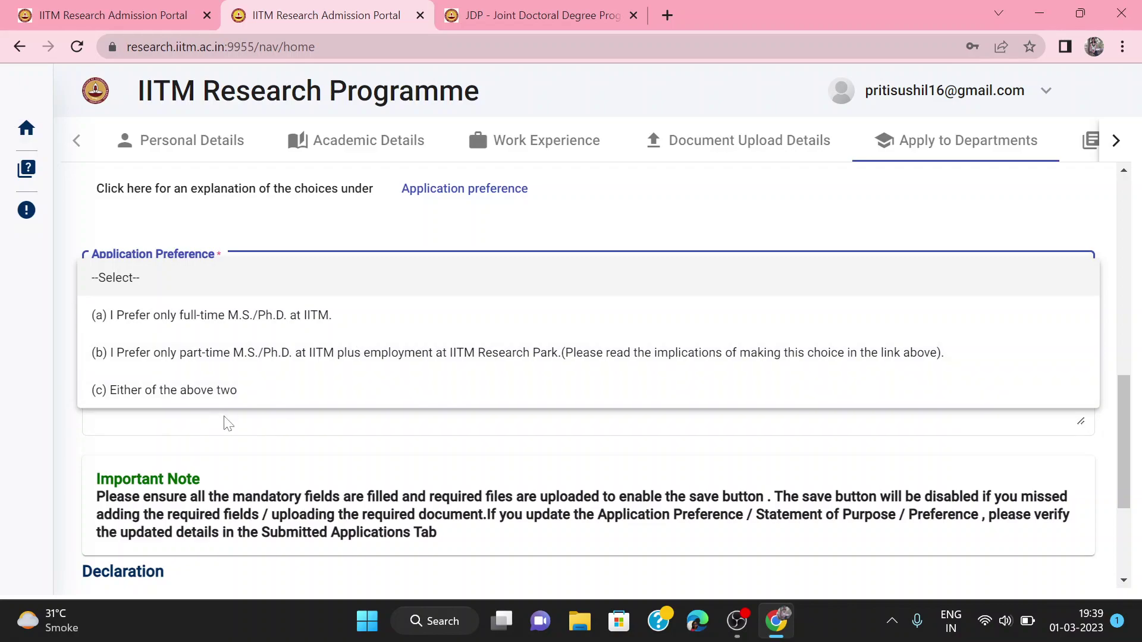
click(295, 458)
click(276, 391)
right_click(276, 391)
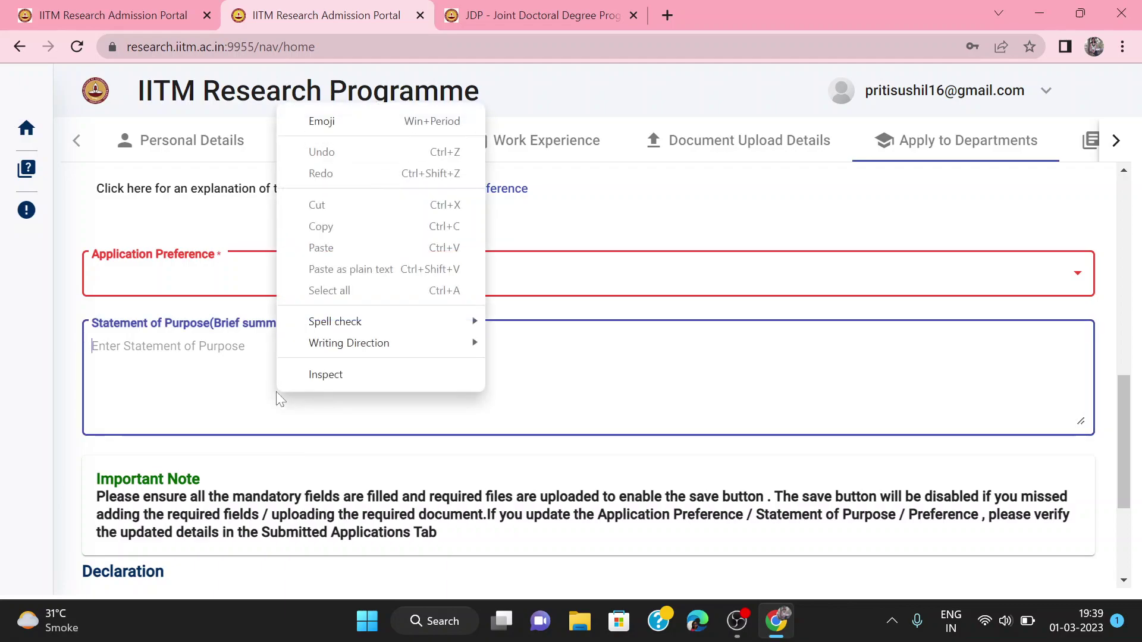
click(101, 367)
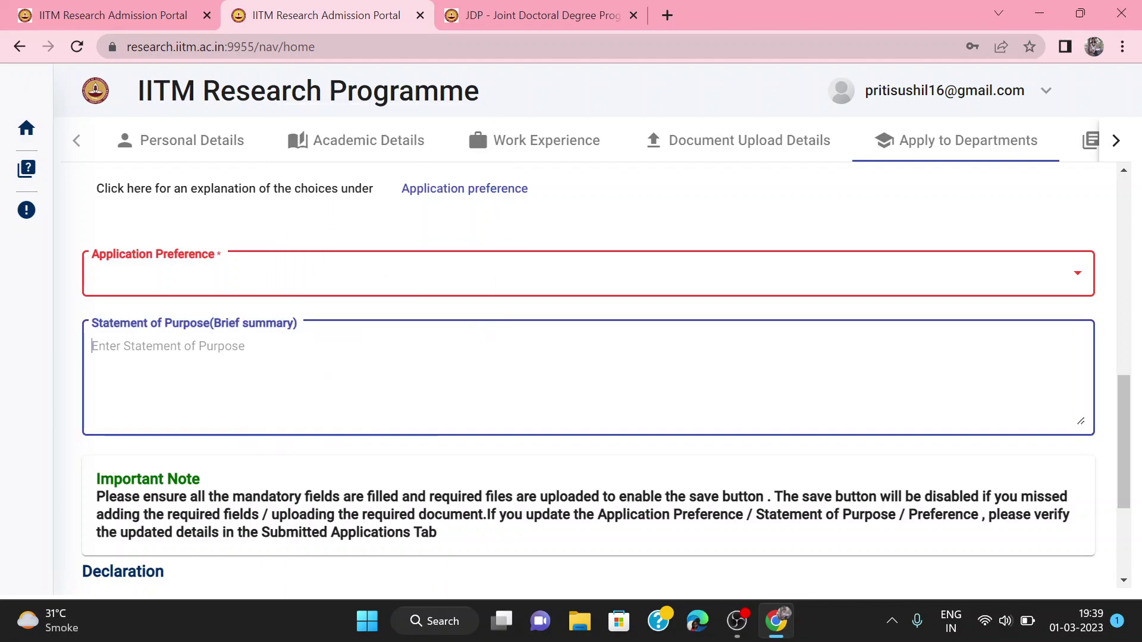
Step: Review the important note, the declaration and the save and payment options that complete the department application
scroll(571, 416, down, 3)
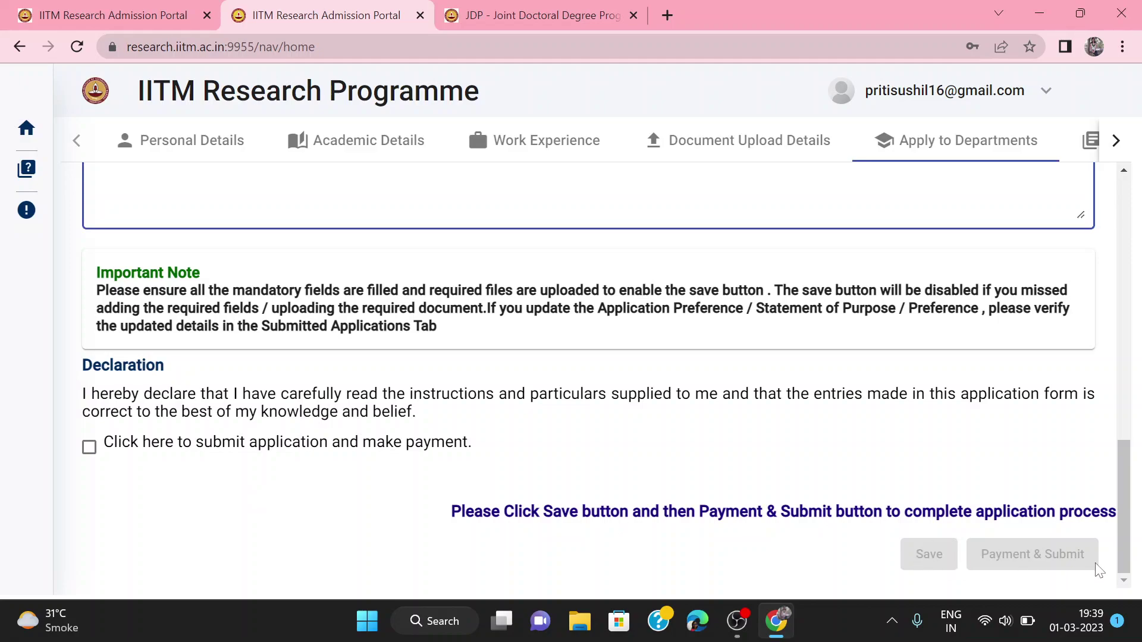
scroll(723, 438, up, 3)
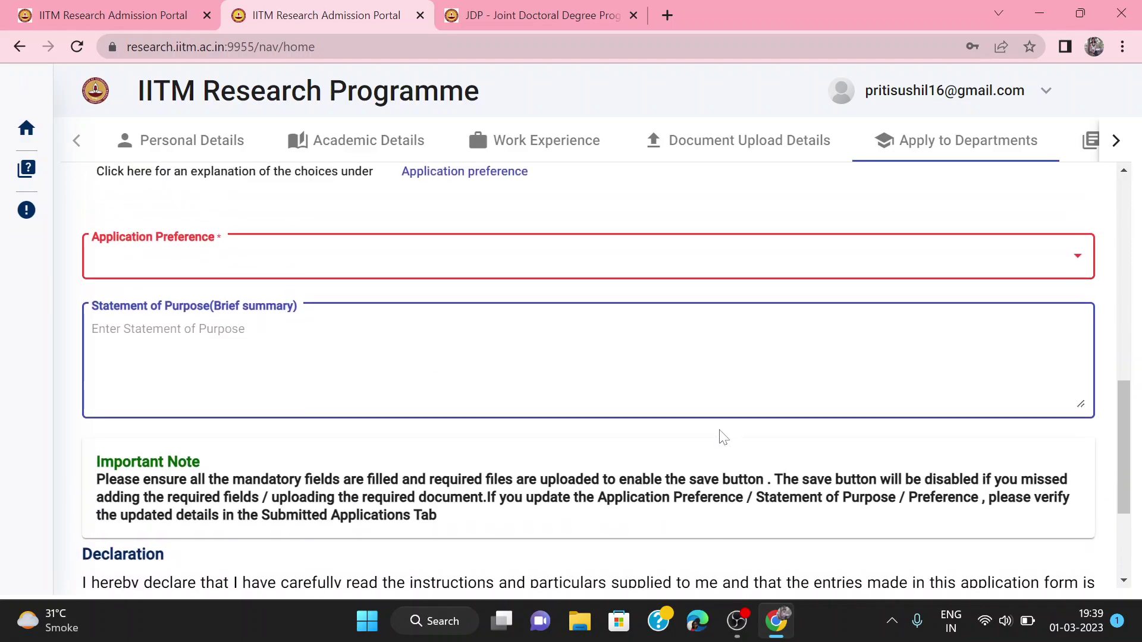
scroll(1025, 444, down, 3)
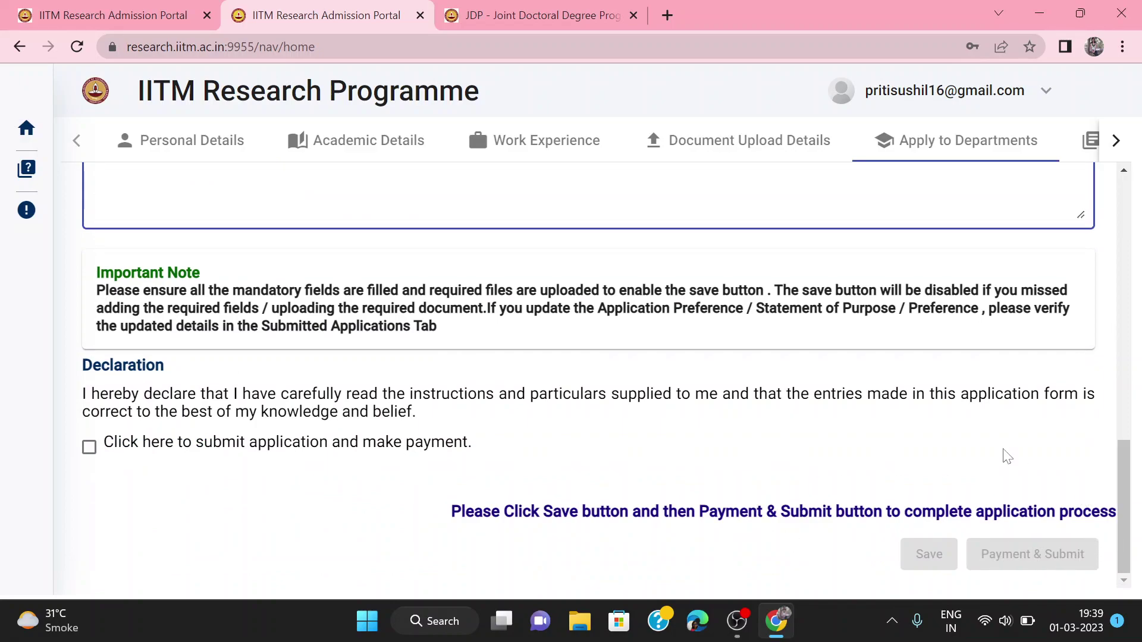
scroll(769, 404, up, 5)
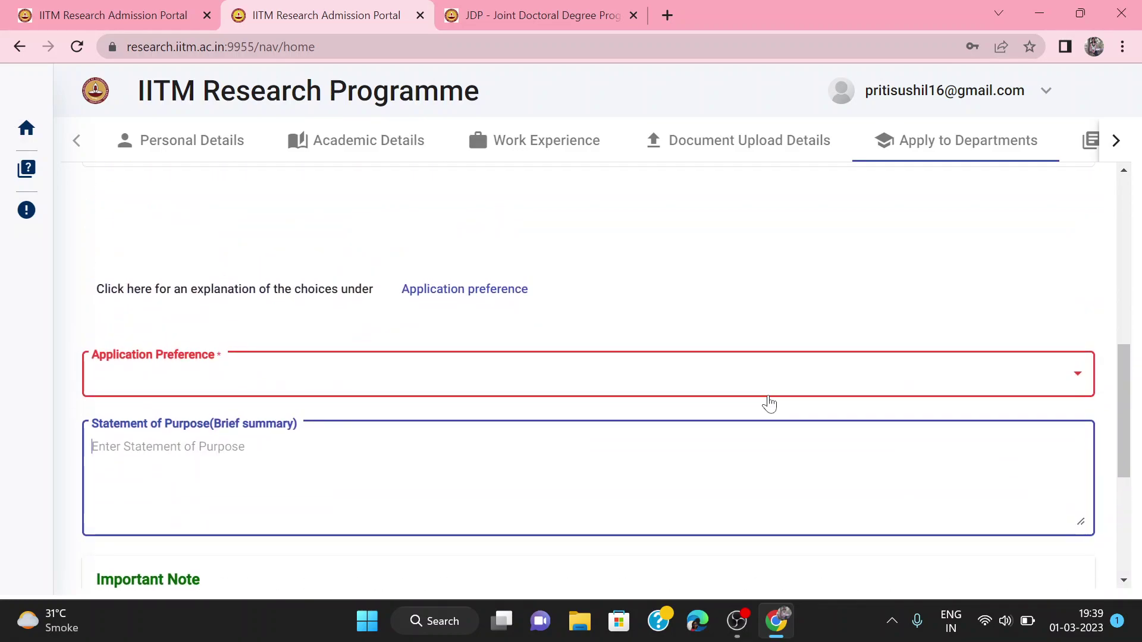
scroll(769, 404, up, 5)
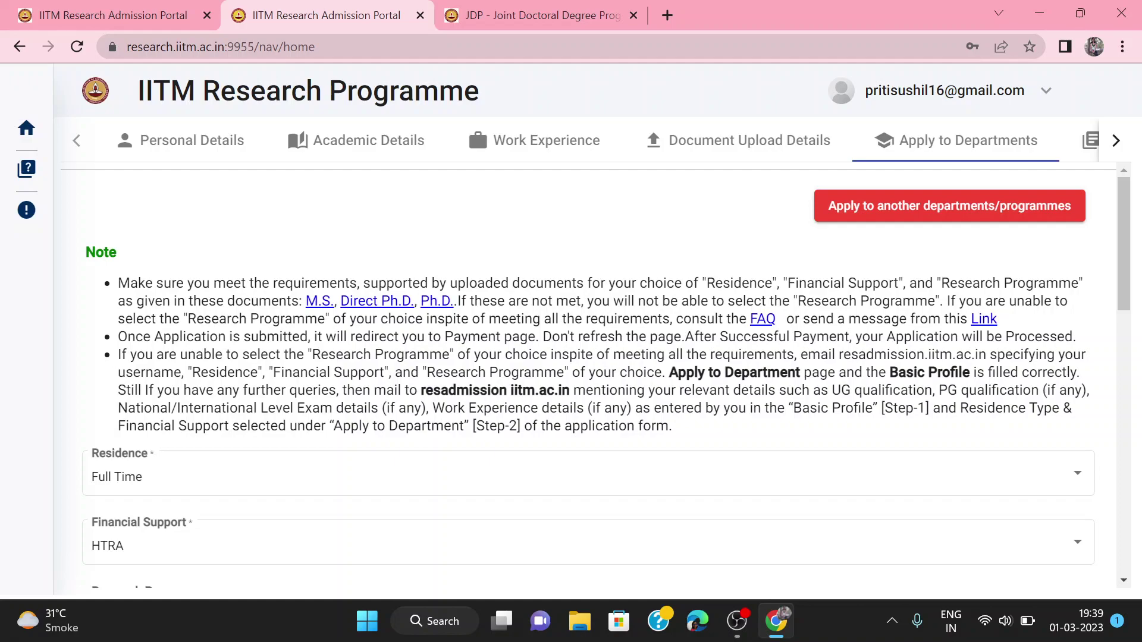
Step: Review the Joint Doctoral Degree Programme page, covering the three-institute BMD programme and the list of collaborating foreign universities
click(516, 19)
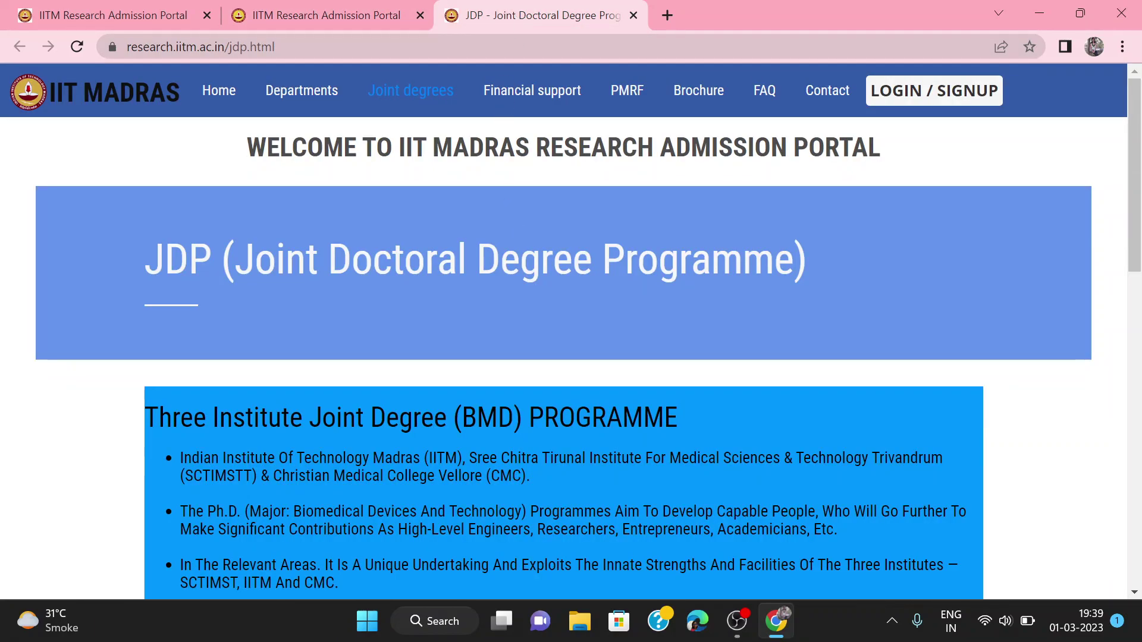
scroll(530, 252, down, 2)
scroll(531, 257, down, 1)
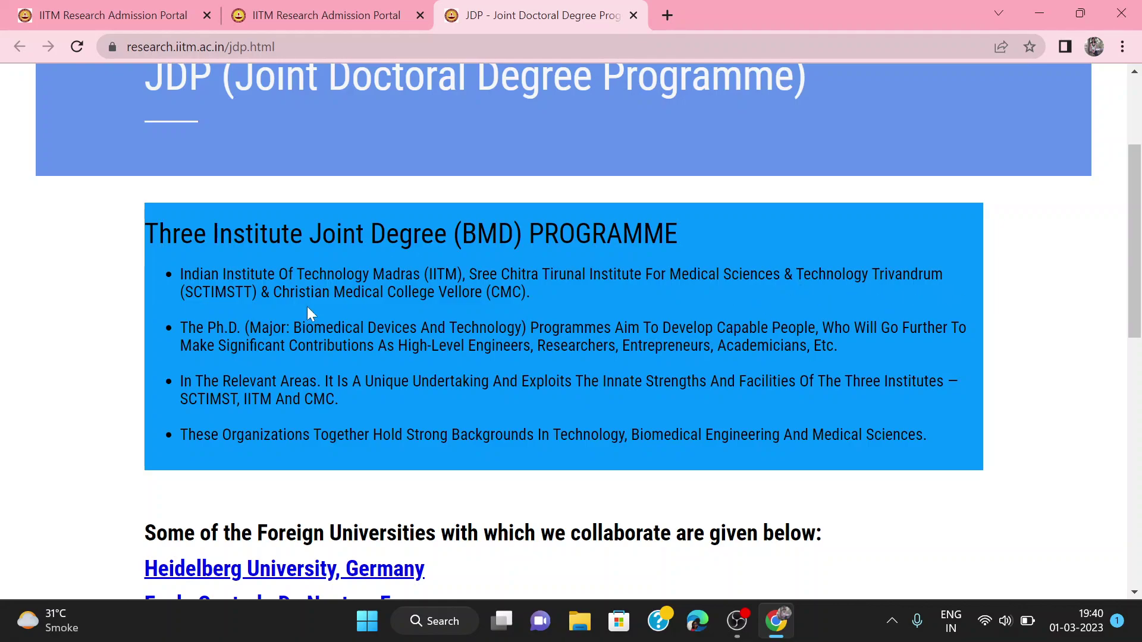
scroll(281, 294, down, 1)
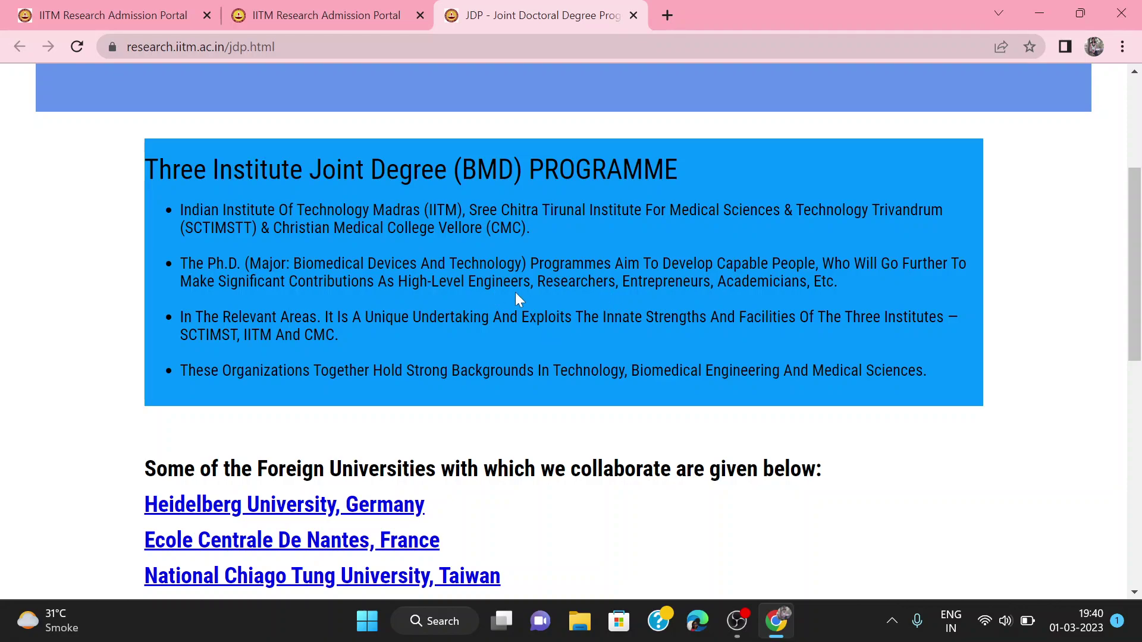
scroll(515, 292, down, 3)
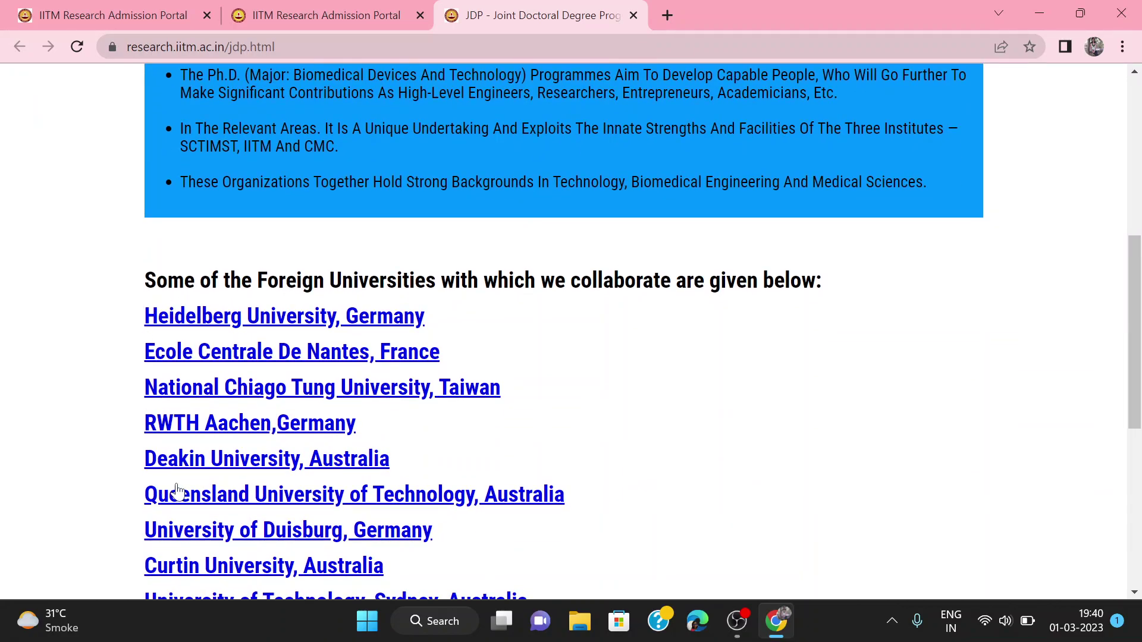
scroll(336, 470, down, 7)
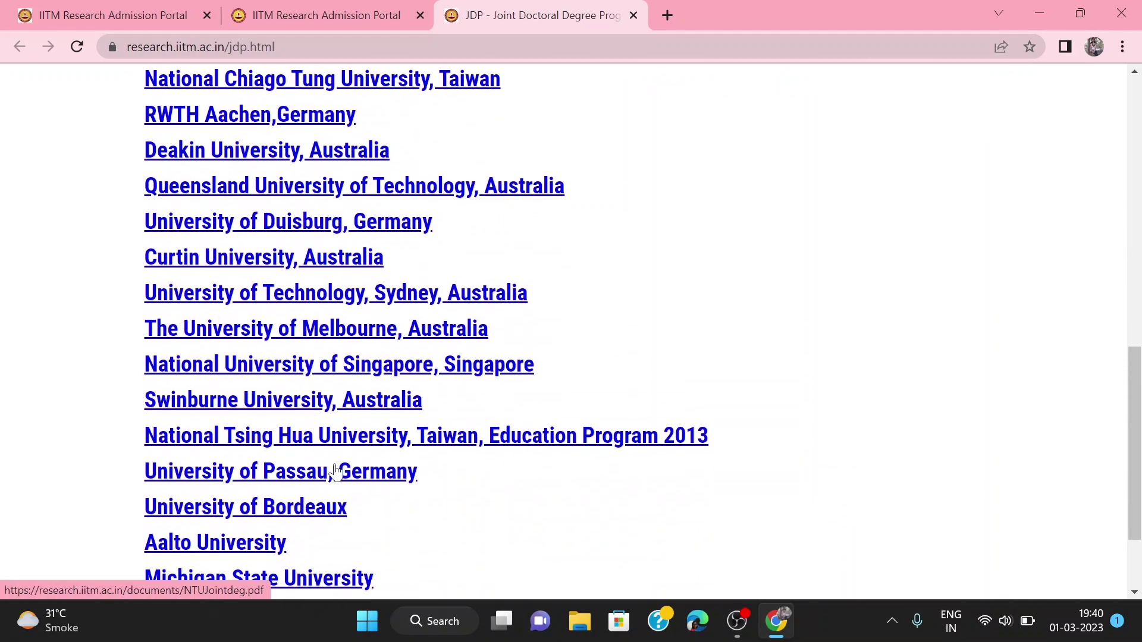
scroll(336, 471, up, 11)
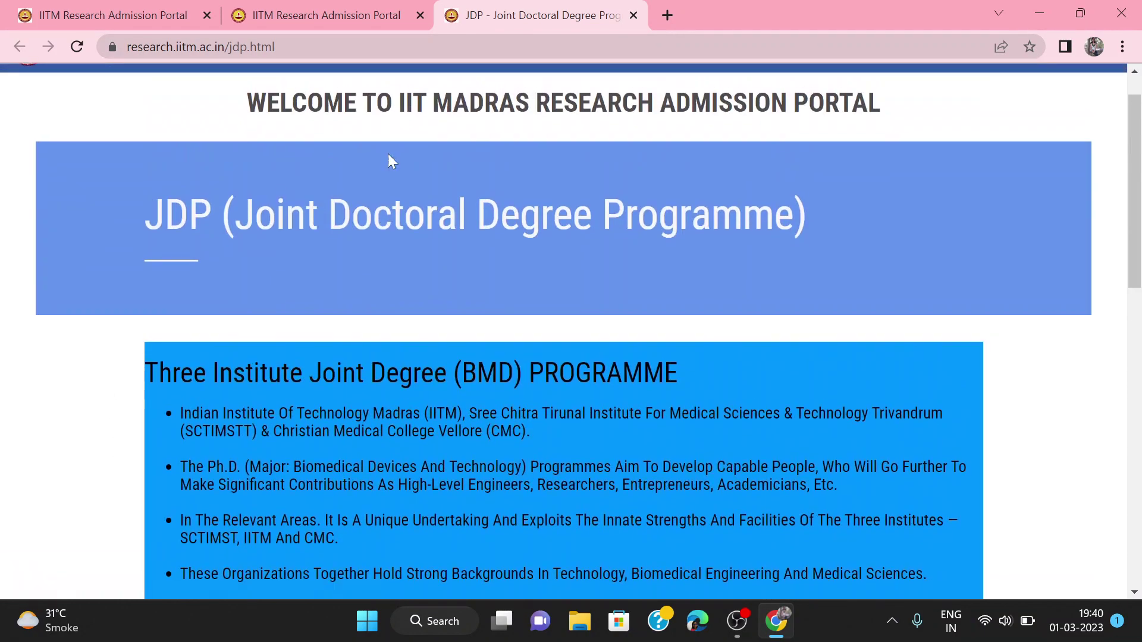
Step: Return to the application form and look over the Personal Details and Academic Details sections again
click(327, 14)
click(174, 149)
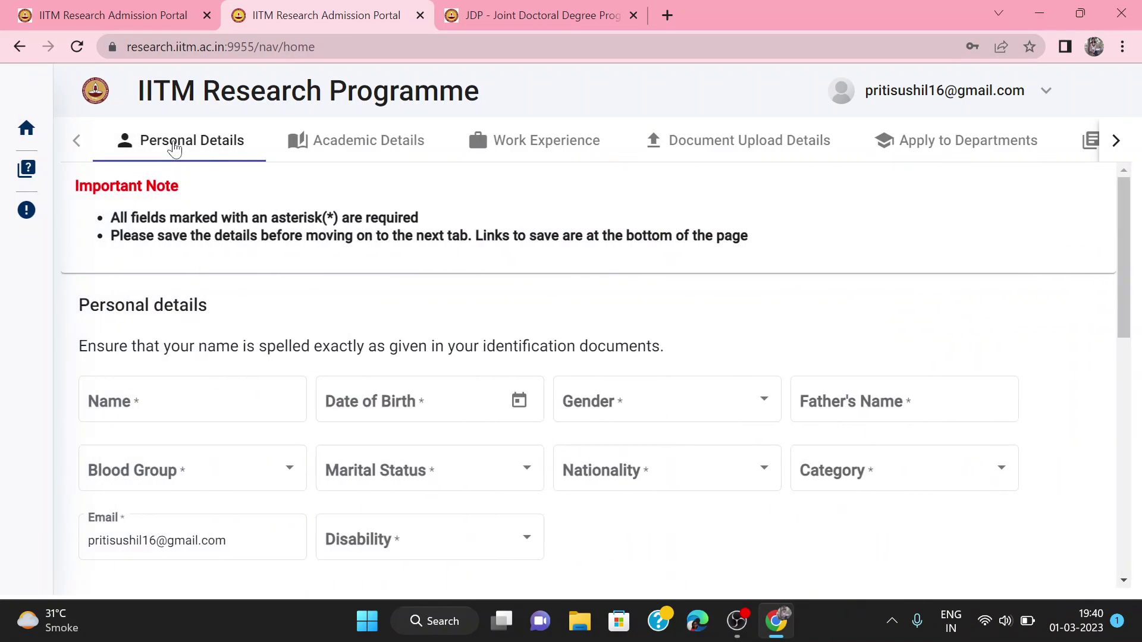
scroll(484, 352, down, 10)
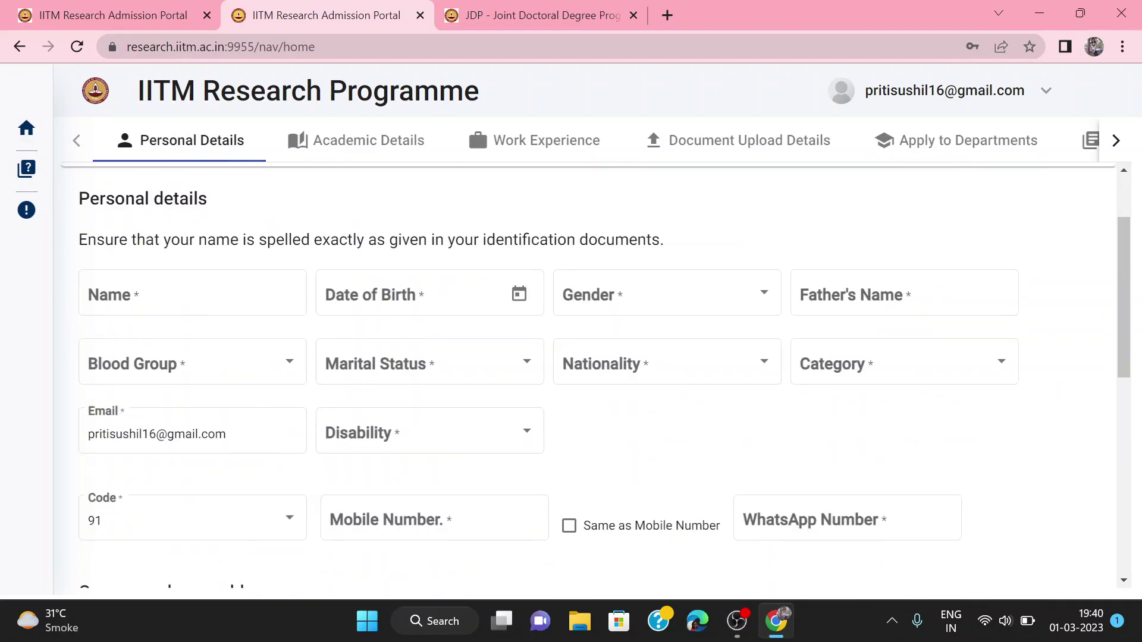
click(395, 159)
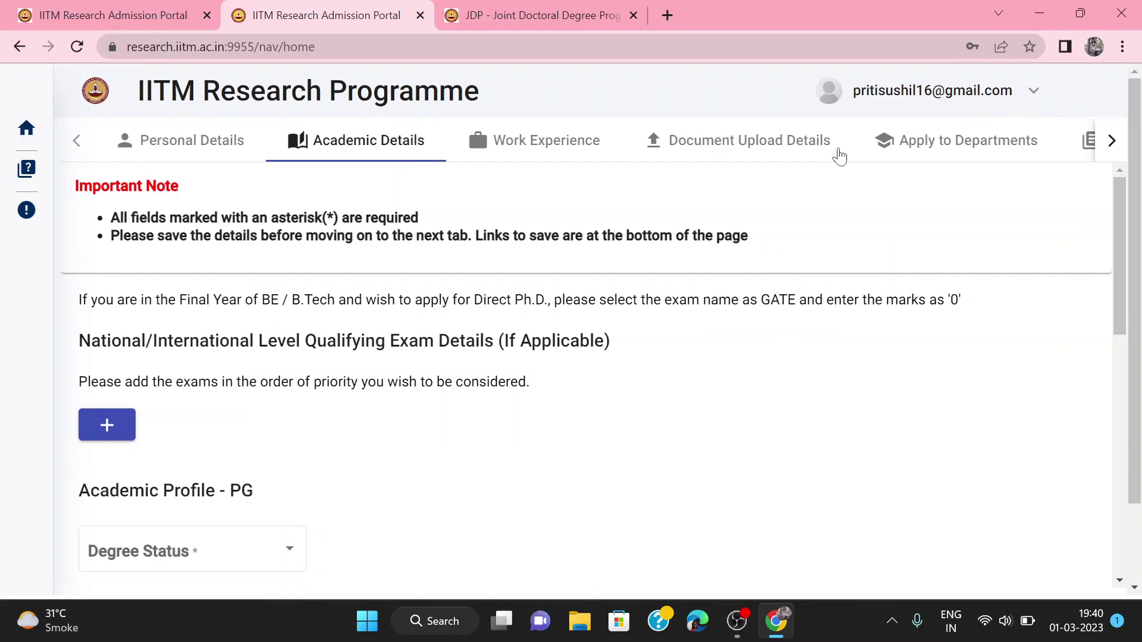
scroll(839, 156, down, 2)
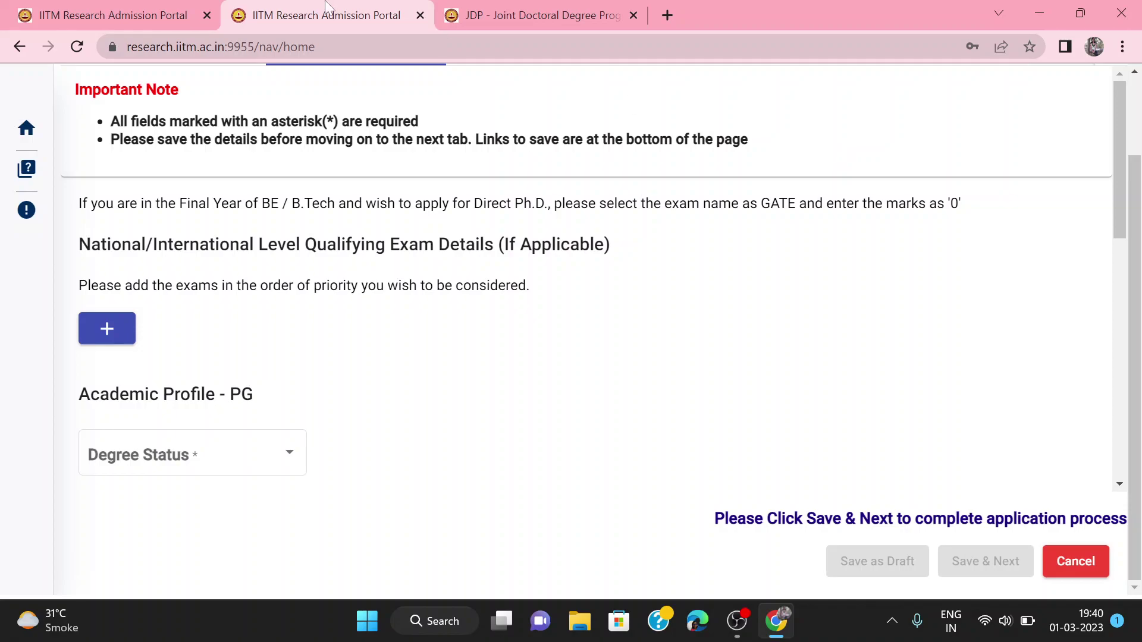
Step: Go back to the research admission portal's home page and review the admission schedule and instructions to the candidates
click(124, 20)
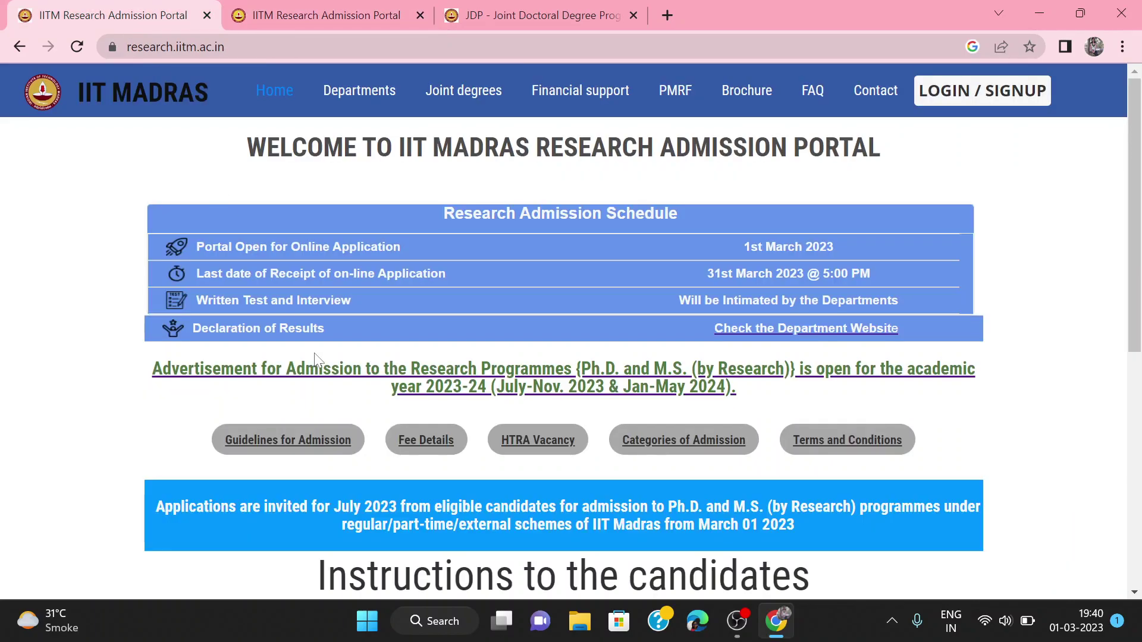
scroll(314, 352, down, 8)
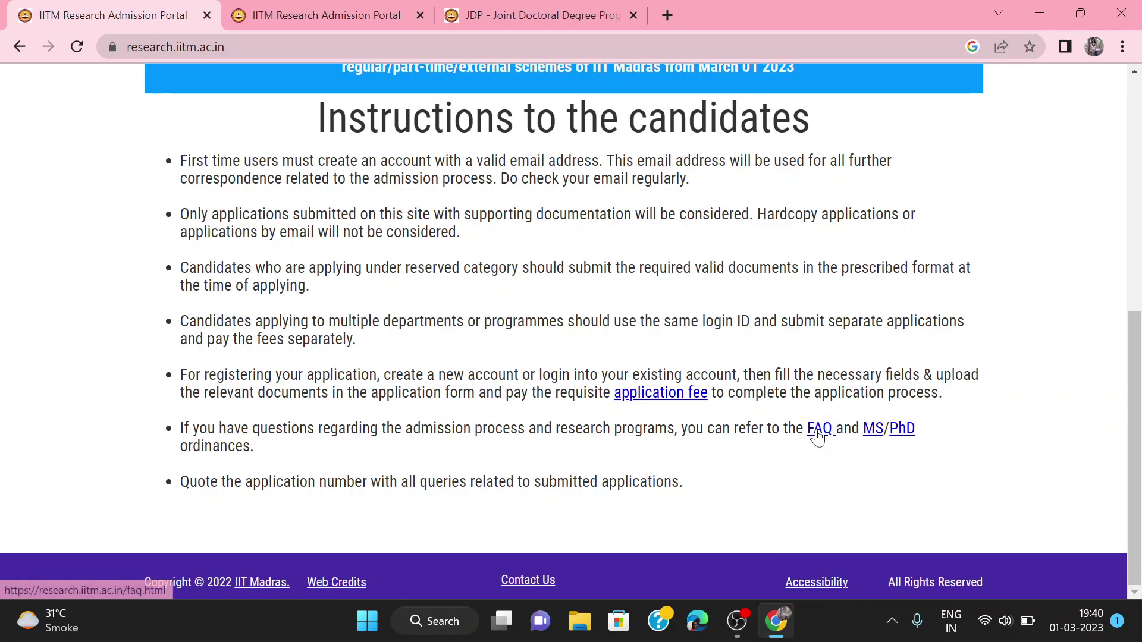
scroll(866, 367, up, 3)
scroll(866, 367, up, 5)
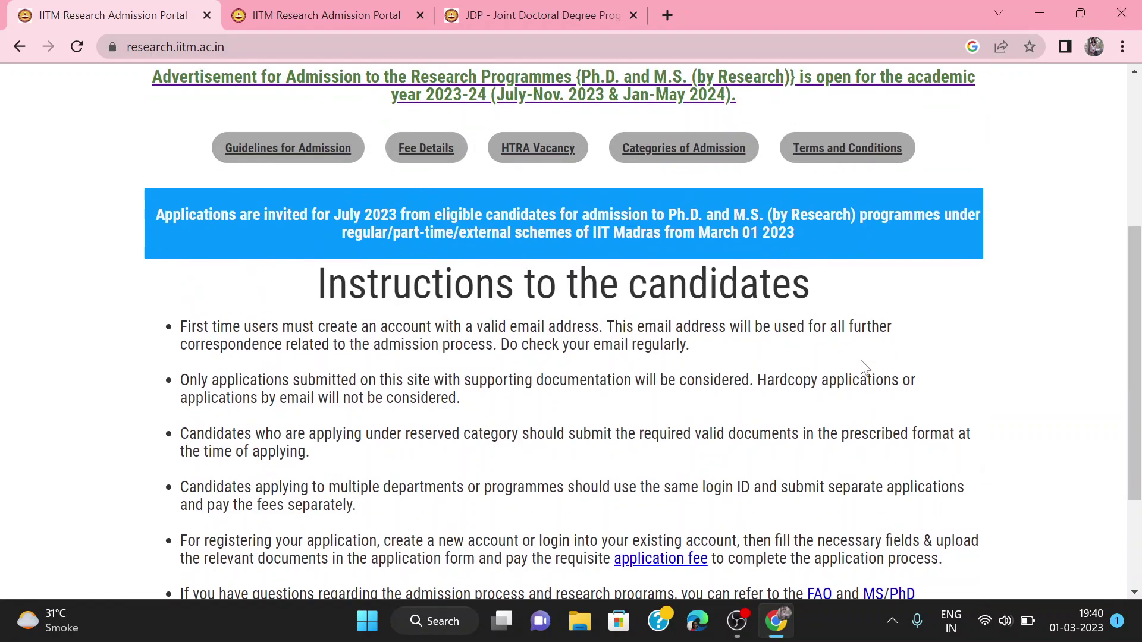